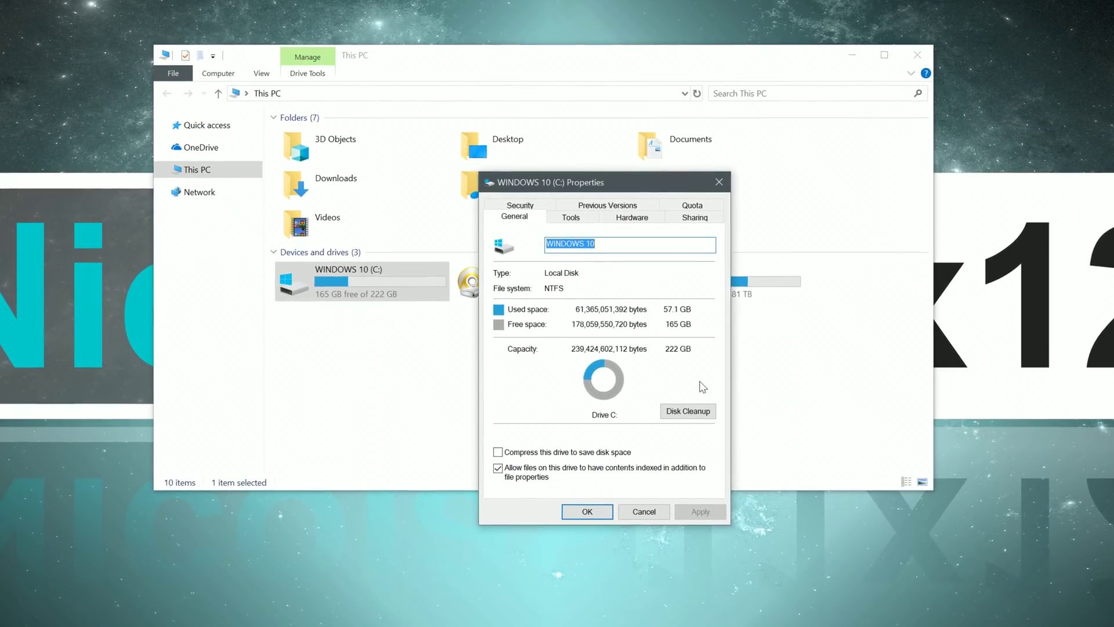
Step: Bring the This PC File Explorer window in front of the WINDOWS 10 (C:) Properties dialog
{"action": "left_click", "coordinate": [659, 87]}
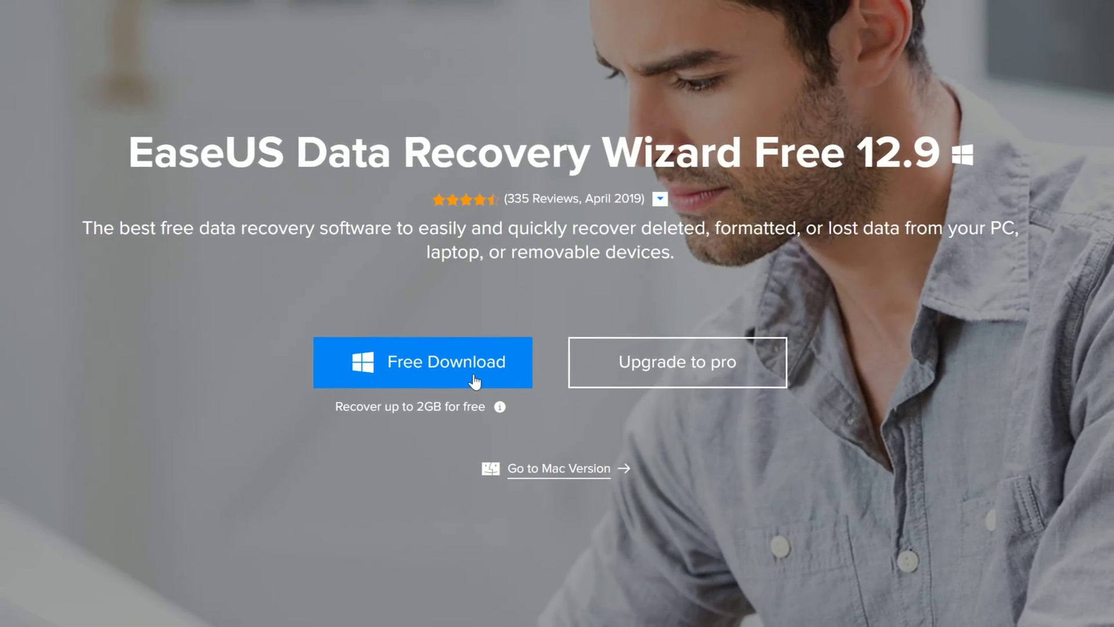
Step: Highlight the 'Recover up to 2GB for free' note and show its details
{"action": "left_click_drag", "start_coordinate": [340, 403], "coordinate": [479, 414]}
{"action": "left_click", "coordinate": [503, 396]}
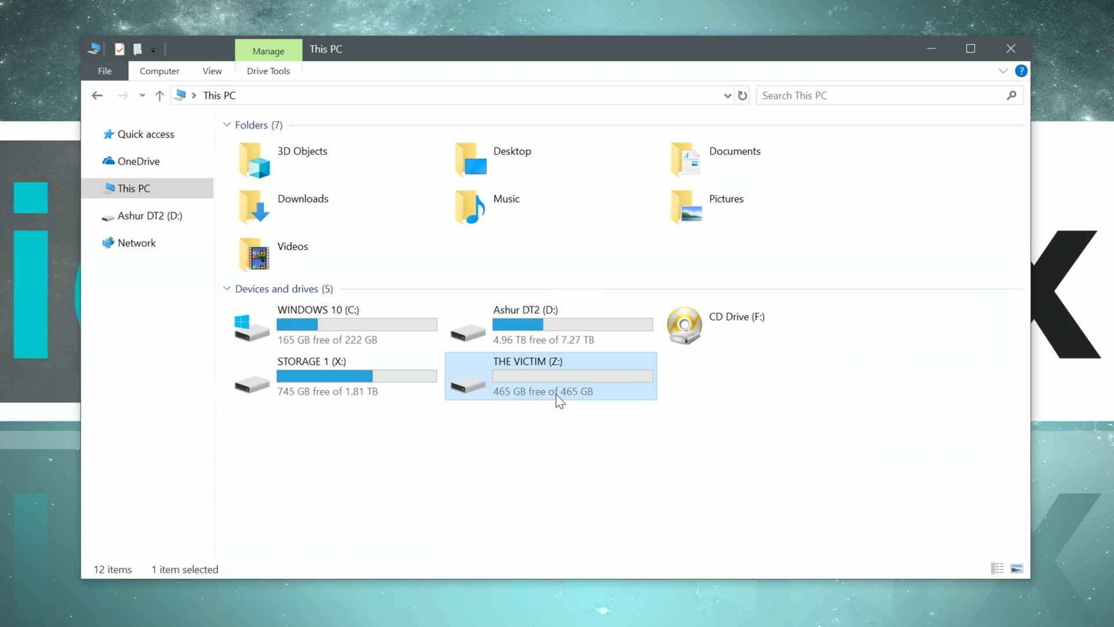
Step: Open the THE VICTIM (Z:) drive properties and move the dialog higher up
{"action": "right_click", "coordinate": [557, 397]}
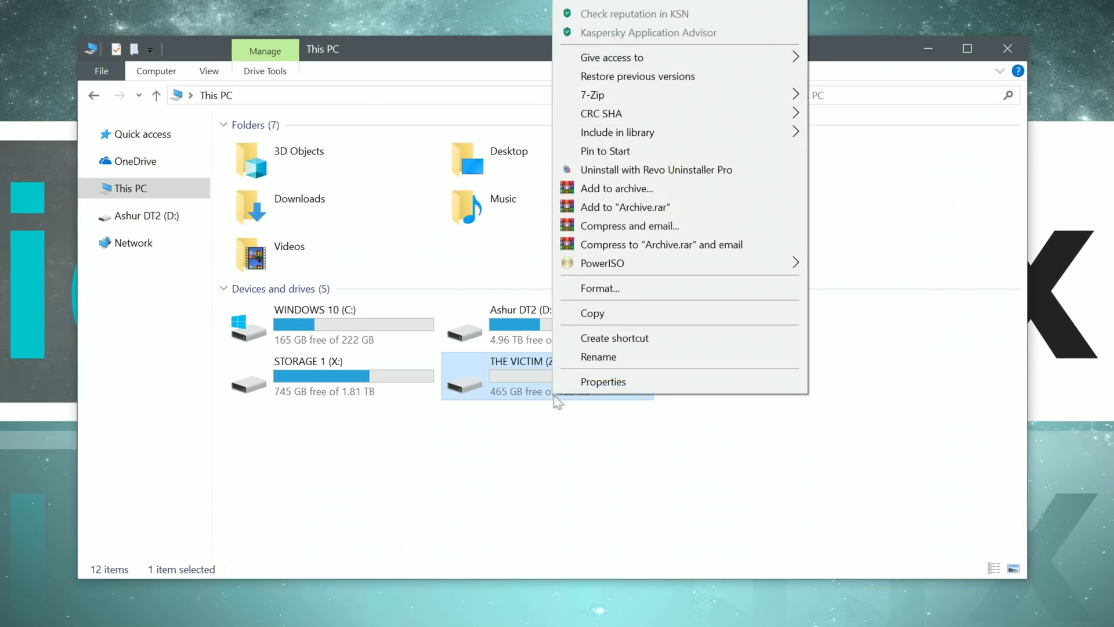
{"action": "left_click", "coordinate": [598, 381]}
{"action": "left_click_drag", "start_coordinate": [676, 406], "coordinate": [793, 141]}
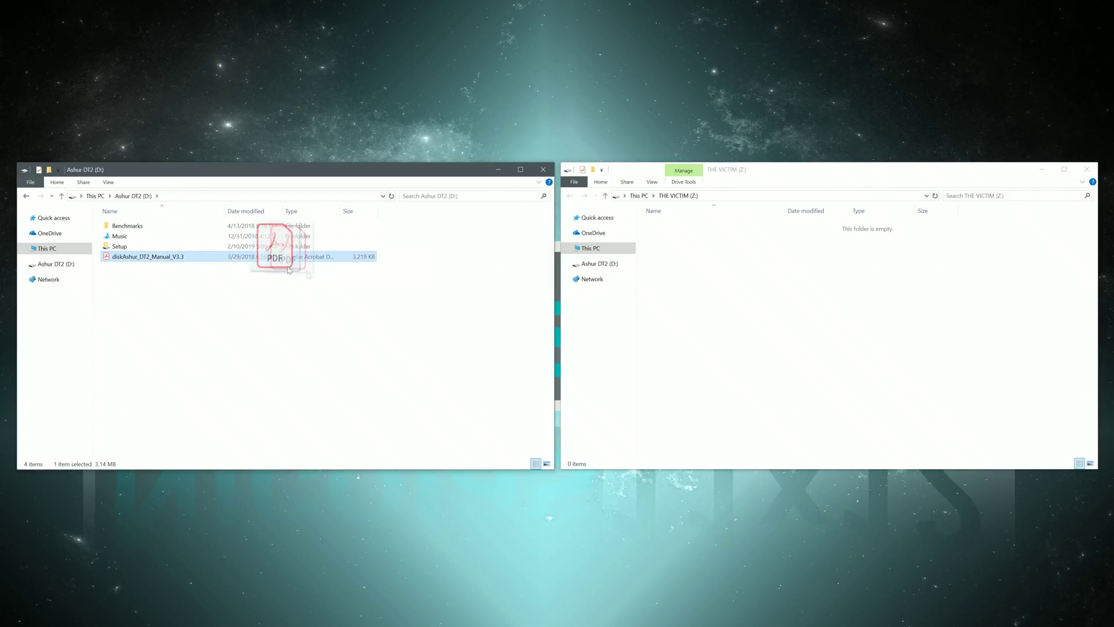
Step: Copy the diskAshur manual PDF and two wallpaper images onto Z:, then select everything there
{"action": "left_click_drag", "start_coordinate": [709, 291], "coordinate": [626, 325]}
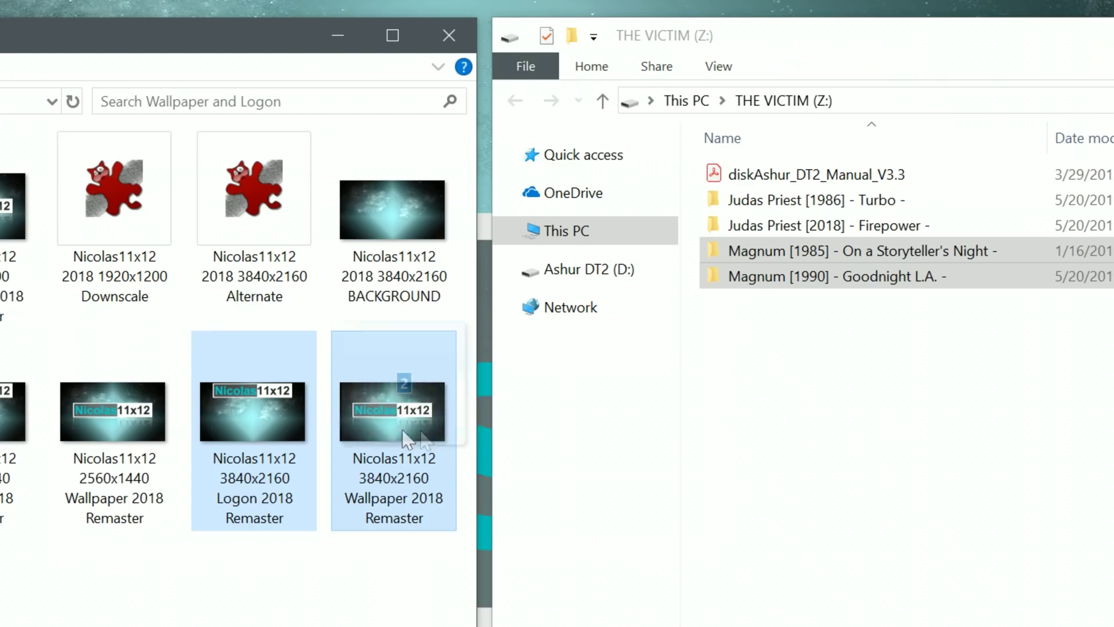
{"action": "left_click_drag", "start_coordinate": [405, 436], "coordinate": [770, 512]}
{"action": "left_click_drag", "start_coordinate": [929, 399], "coordinate": [773, 141]}
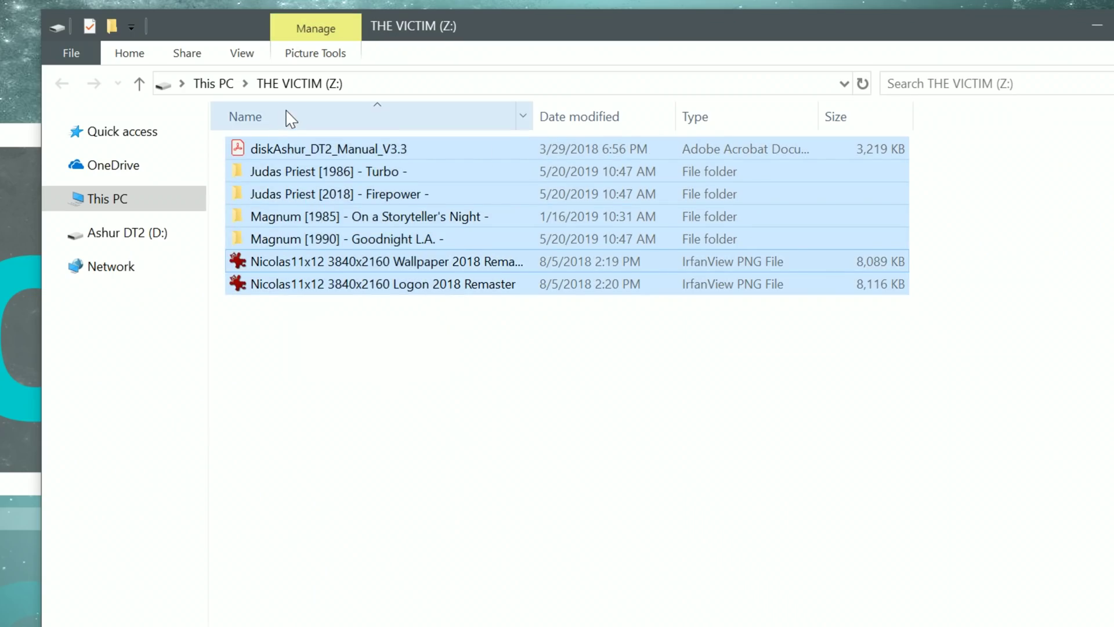
{"action": "right_click", "coordinate": [318, 152]}
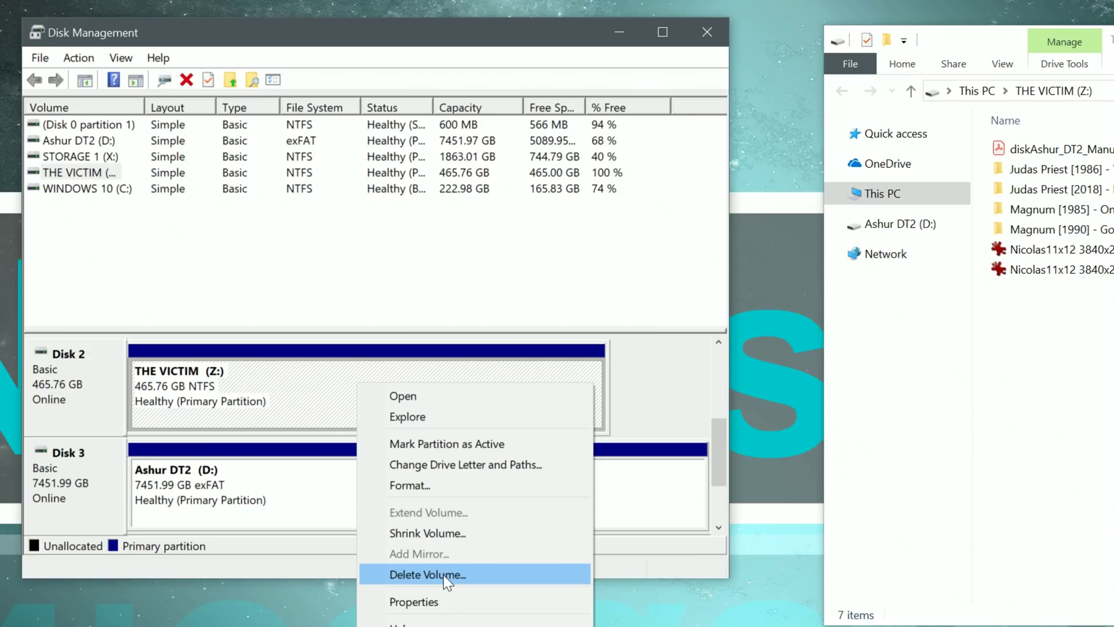
Step: Delete the THE VICTIM (Z:) volume in Disk Management and confirm the deletion
{"action": "left_click", "coordinate": [444, 574]}
{"action": "left_click", "coordinate": [809, 564]}
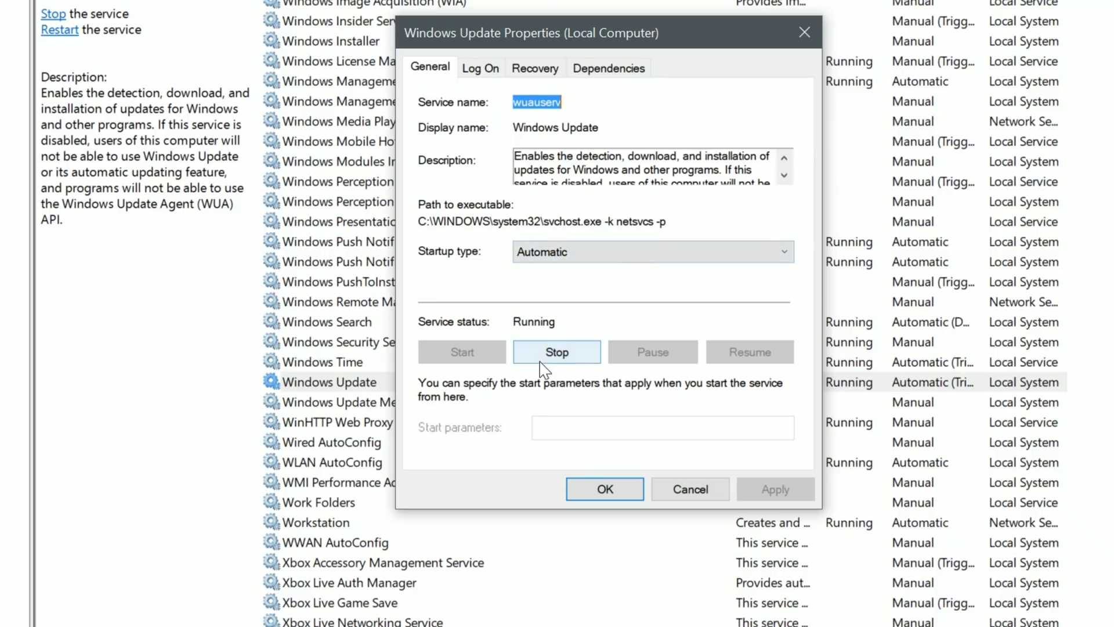
Step: Stop the Windows Update service and apply a Disabled startup type
{"action": "left_click", "coordinate": [548, 359]}
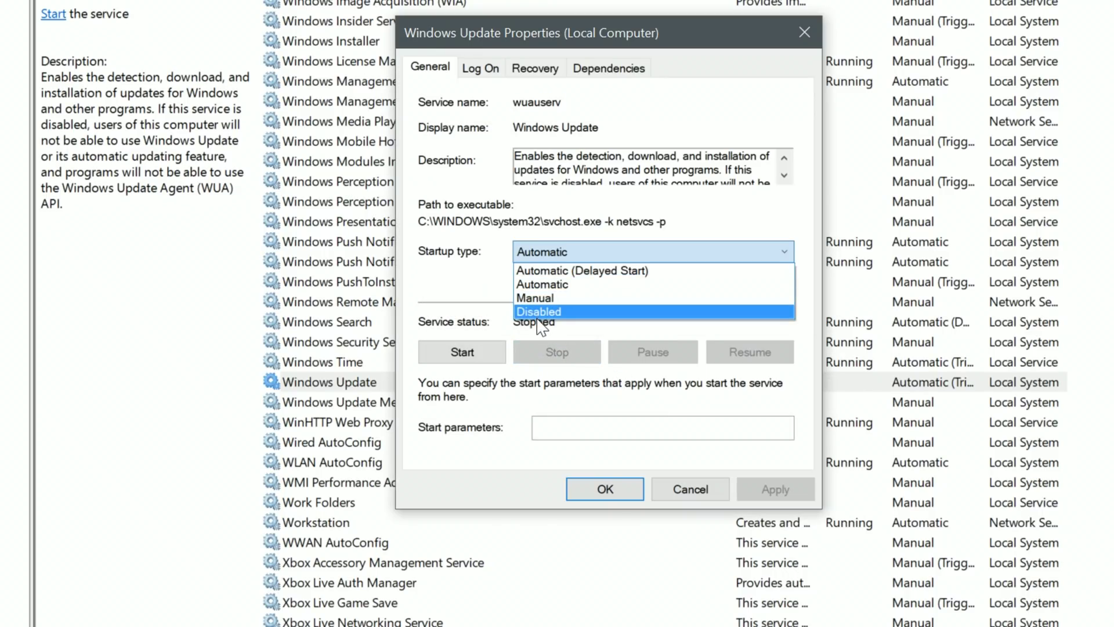
{"action": "left_click", "coordinate": [581, 312]}
{"action": "left_click", "coordinate": [772, 498]}
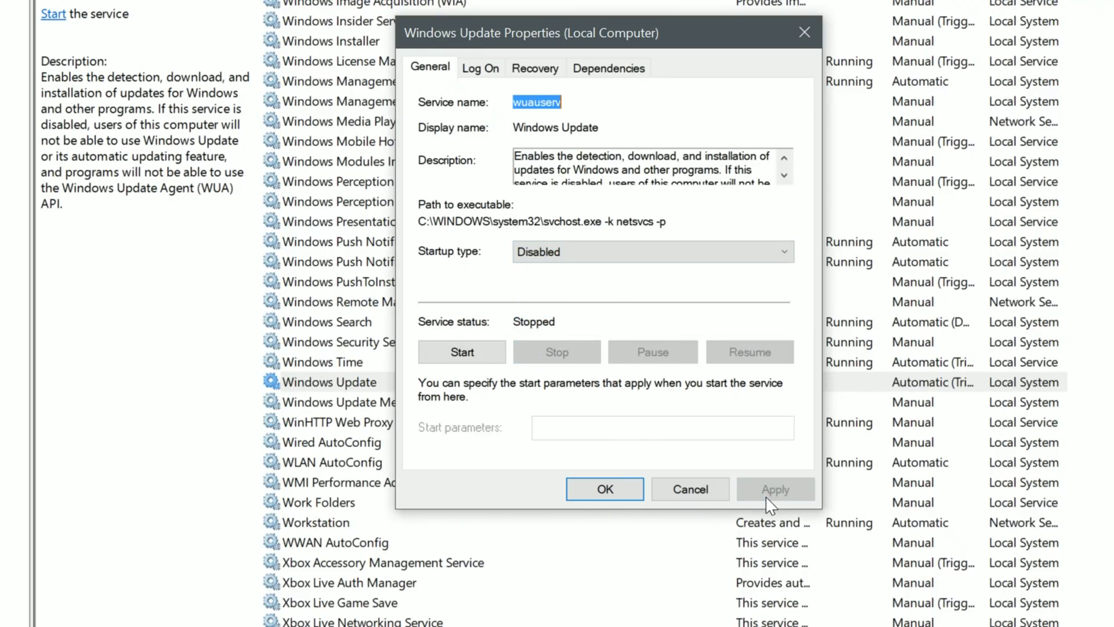
Step: Close the service properties and save the installer into the EaseUS Data Recovery Wizard 12.9 folder
{"action": "left_click", "coordinate": [598, 490]}
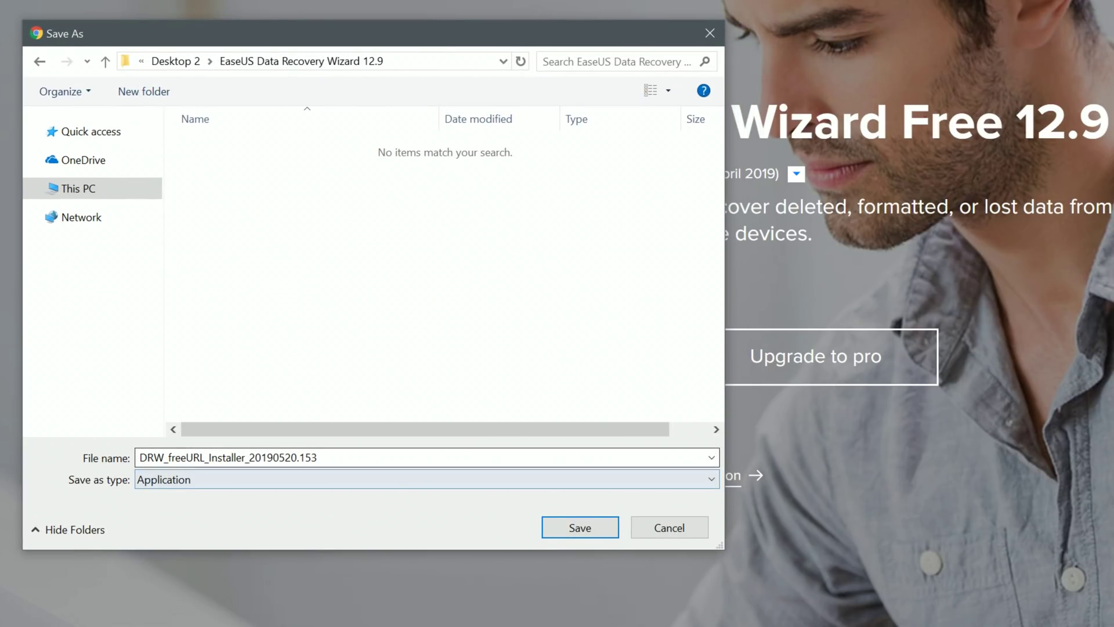
{"action": "left_click", "coordinate": [587, 524]}
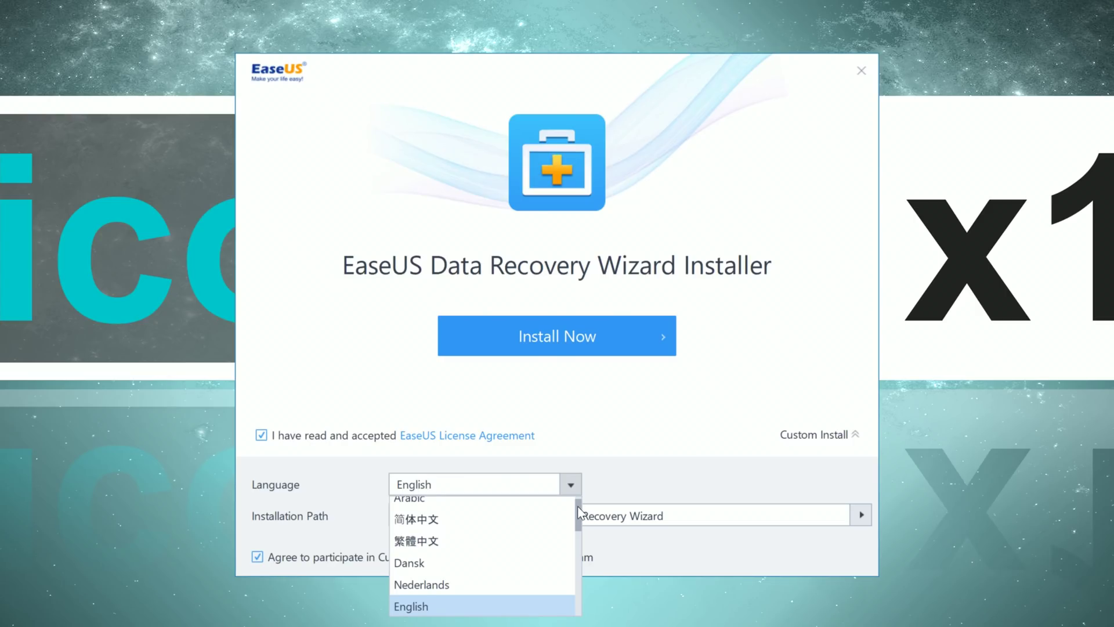
{"action": "scroll", "coordinate": [428, 535], "scroll_direction": "down", "scroll_amount": 3}
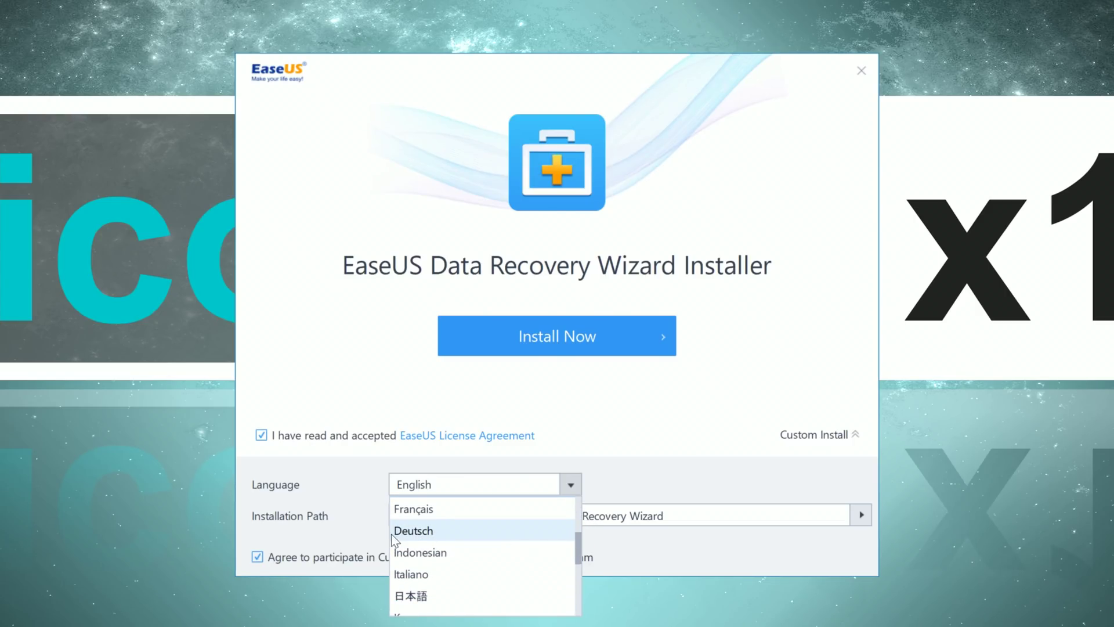
Step: Keep English as the installer language and change the installation path's drive from C to X
{"action": "left_click", "coordinate": [579, 541]}
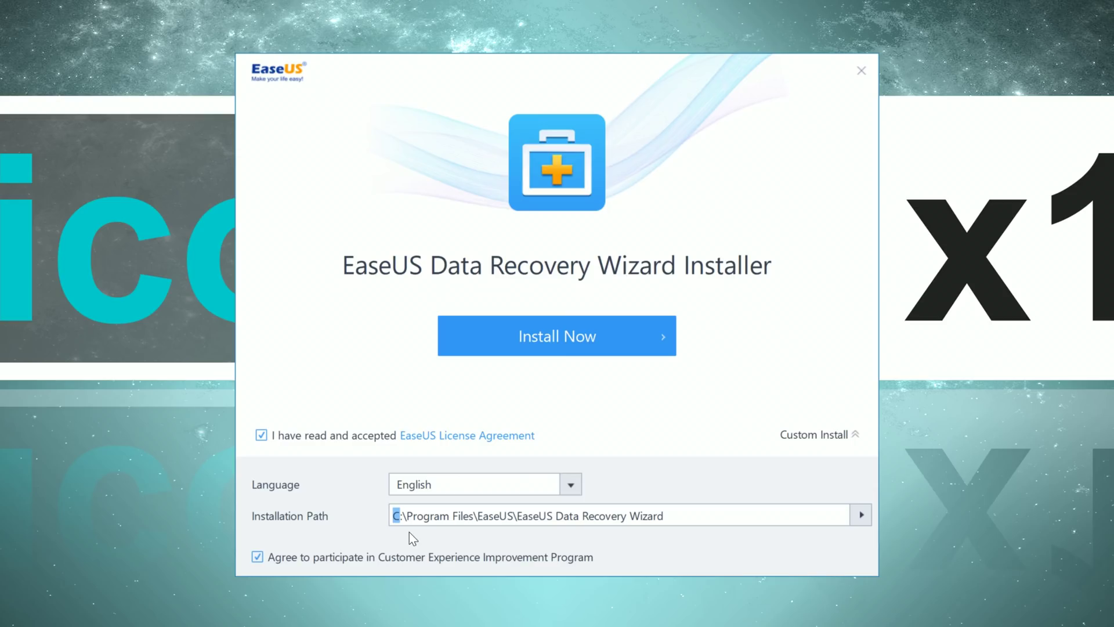
{"action": "type", "text": "X"}
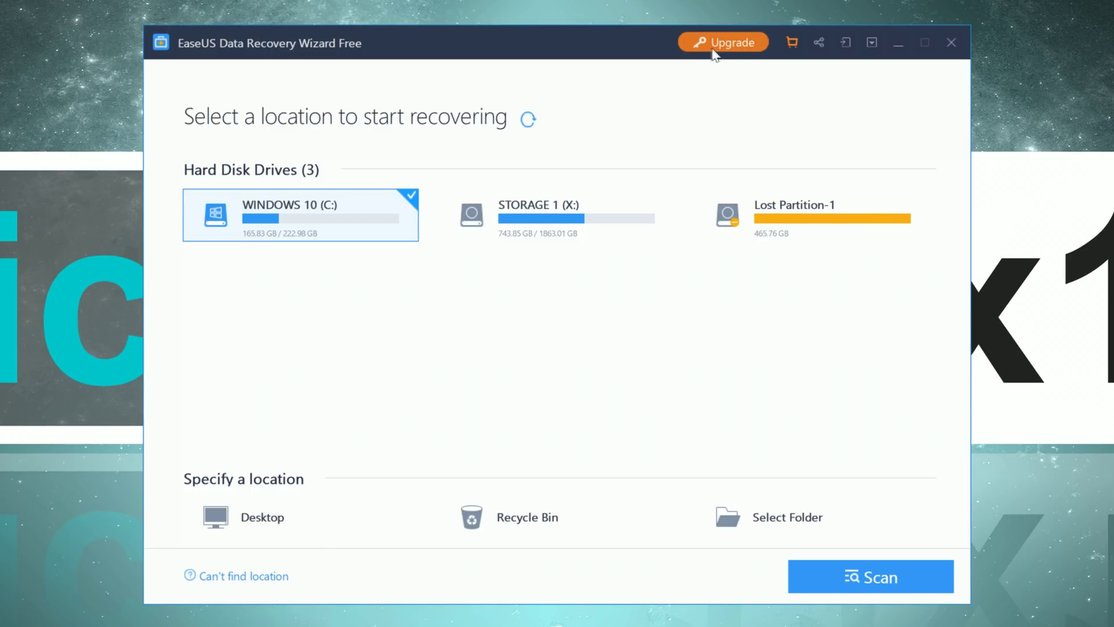
Step: Look at the Pro upgrade offer and license code field, then scan Lost Partition-1
{"action": "left_click", "coordinate": [713, 50]}
{"action": "left_click", "coordinate": [395, 504]}
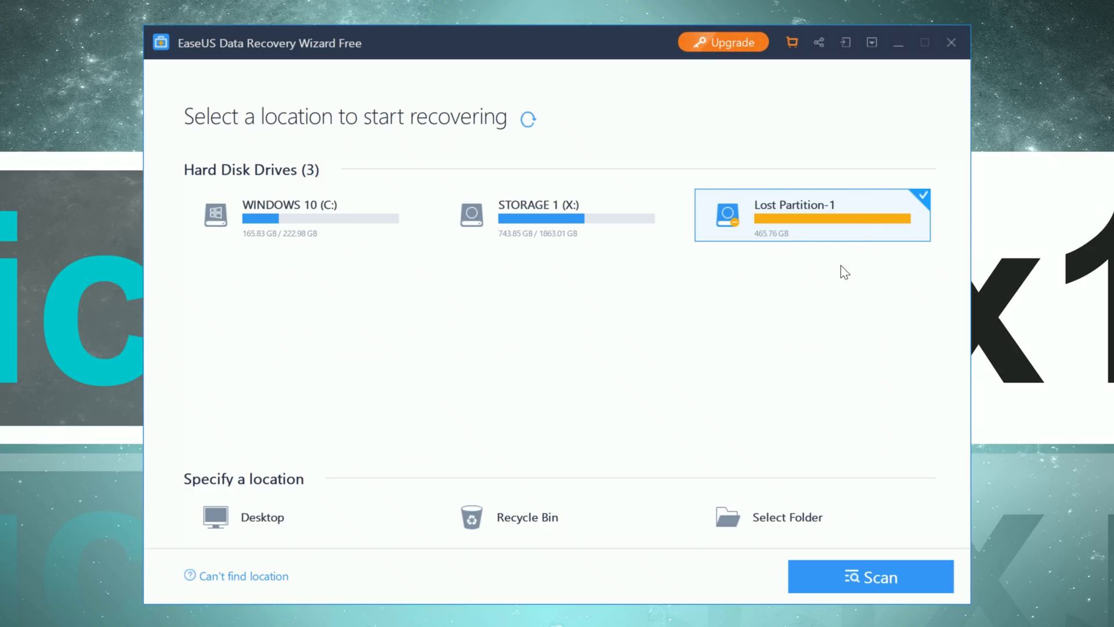
{"action": "left_click", "coordinate": [870, 578]}
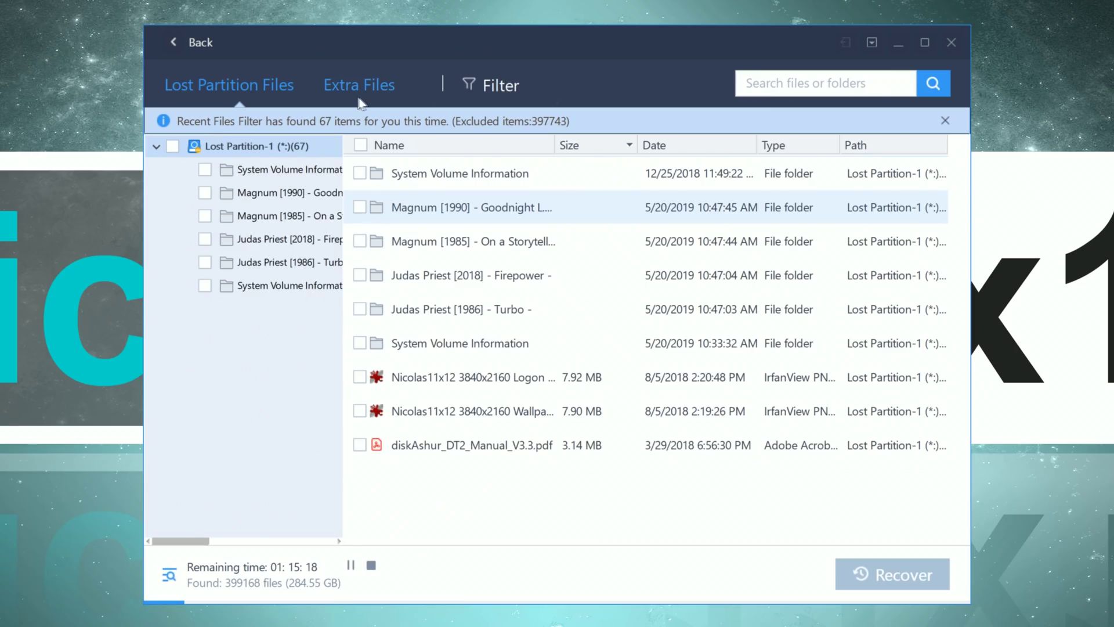
Step: Check Extra Files and Lost Partition Files, stop the scan, preview 08 Shoot.mp3, and open a recovered wallpaper PNG
{"action": "left_click", "coordinate": [359, 100]}
{"action": "left_click", "coordinate": [236, 81]}
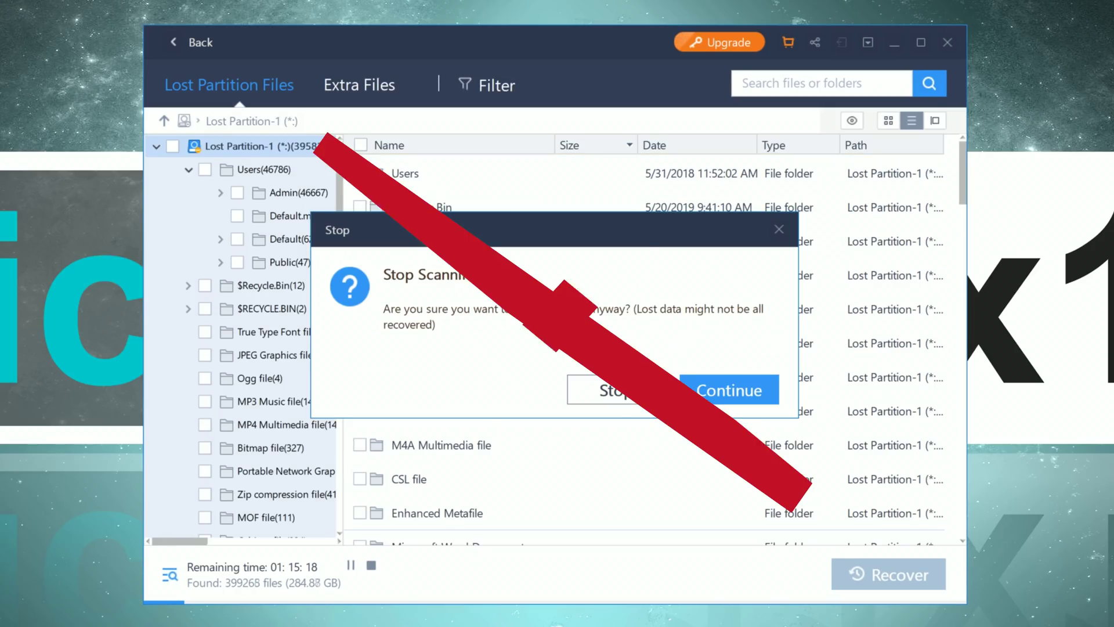
{"action": "left_click", "coordinate": [614, 395]}
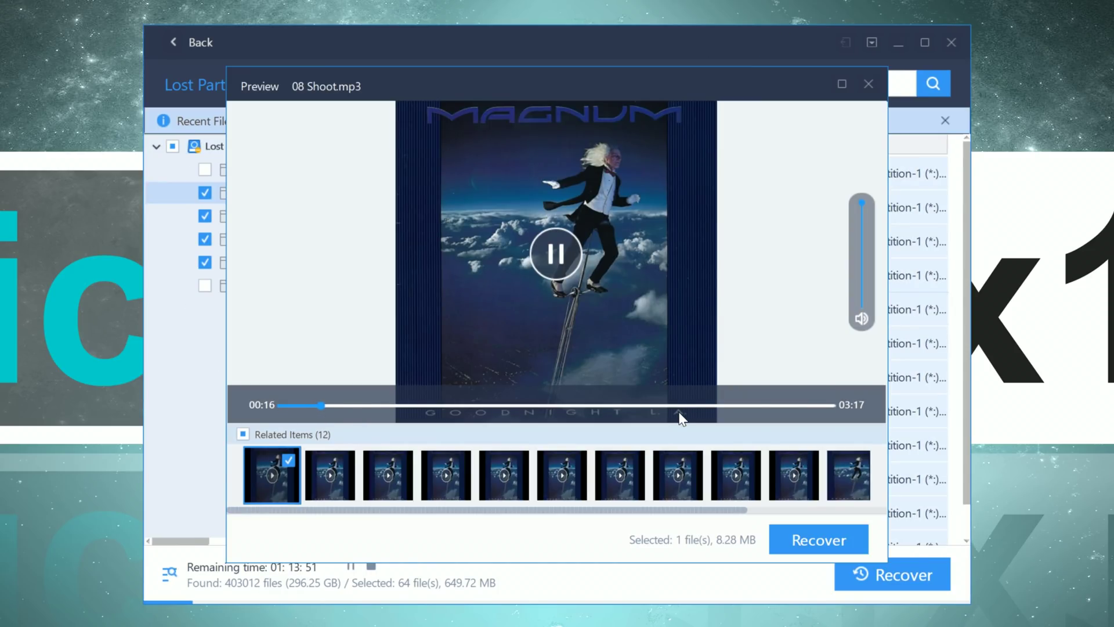
{"action": "left_click", "coordinate": [868, 84]}
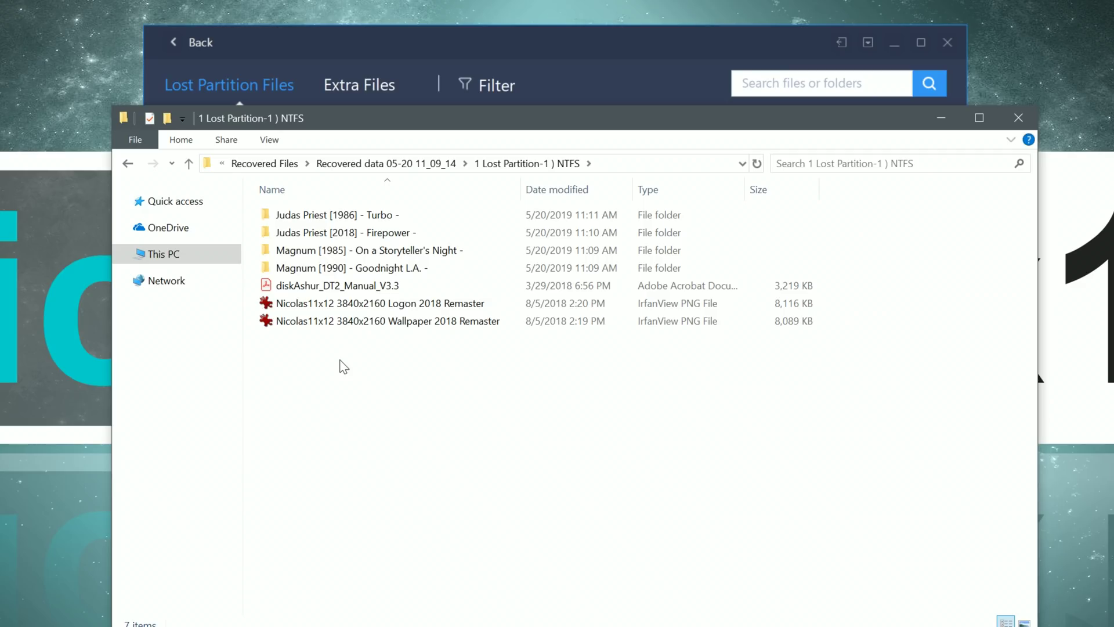
{"action": "double_click", "coordinate": [333, 320]}
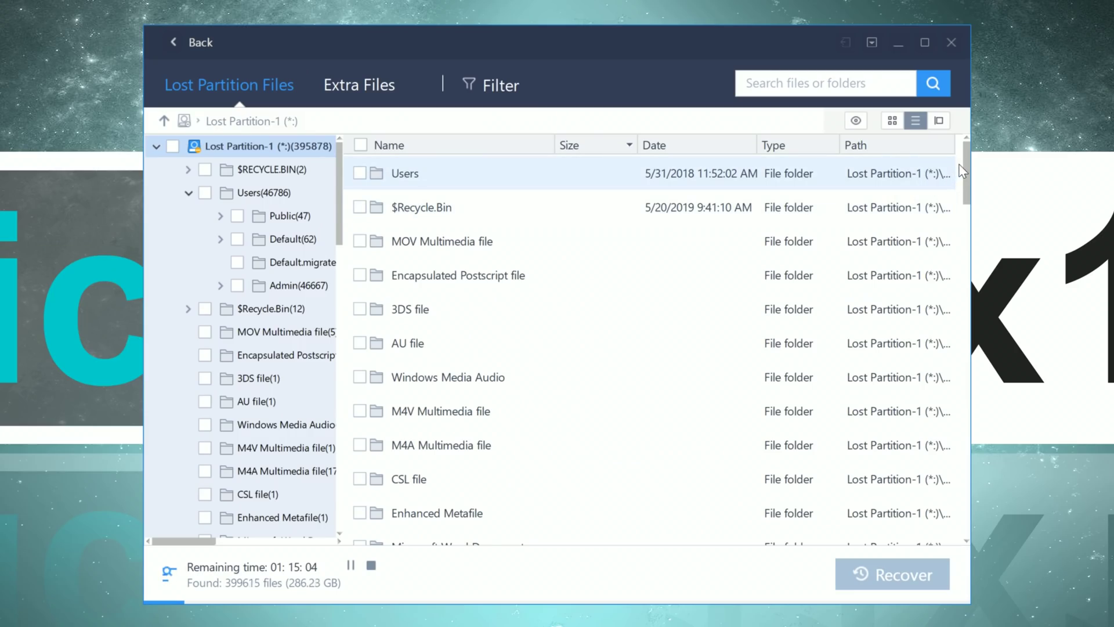
{"action": "left_click_drag", "start_coordinate": [965, 174], "coordinate": [964, 509]}
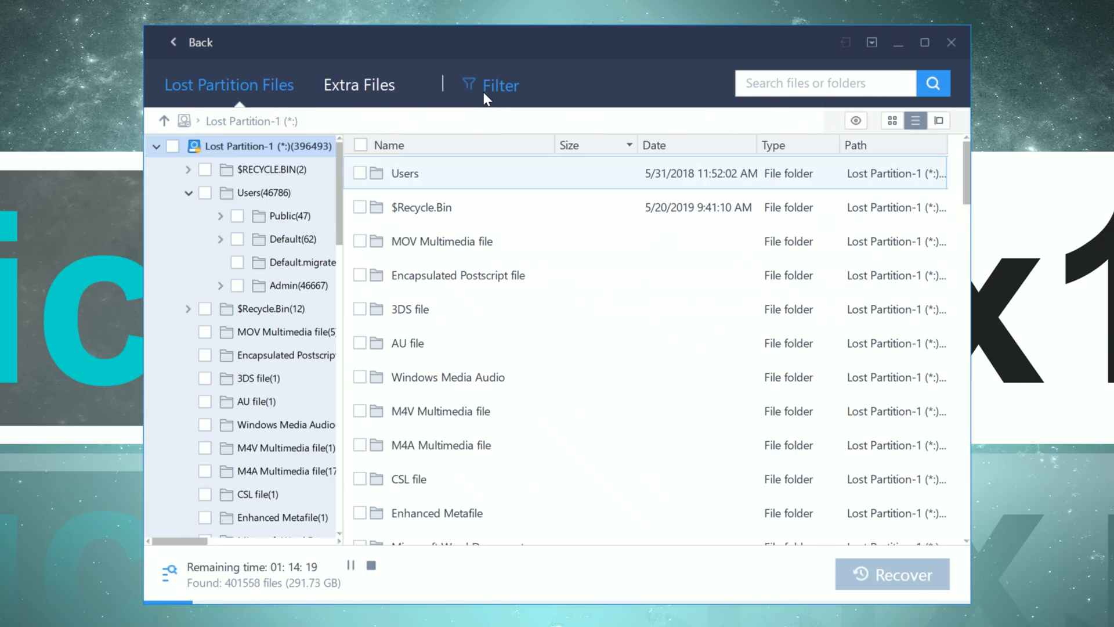
{"action": "left_click", "coordinate": [491, 93]}
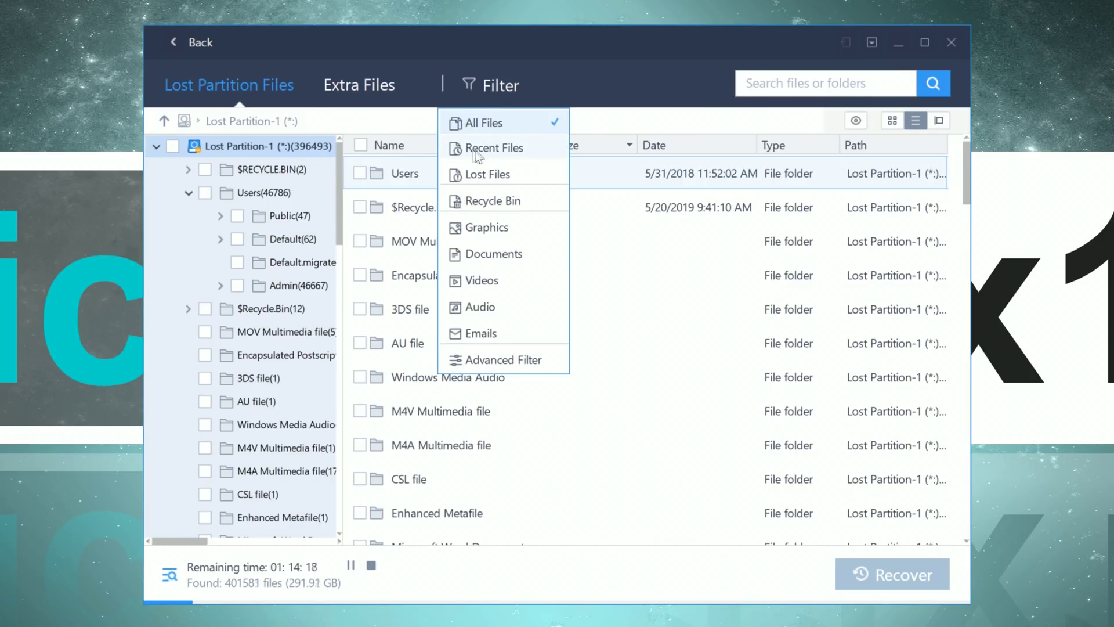
{"action": "left_click", "coordinate": [492, 150]}
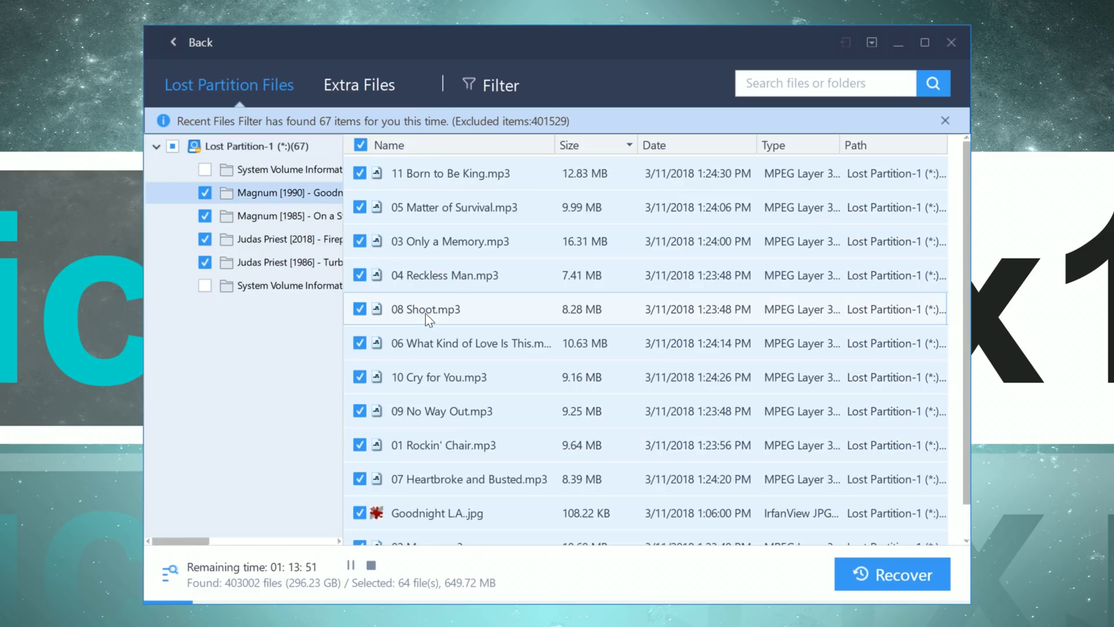
{"action": "double_click", "coordinate": [426, 313]}
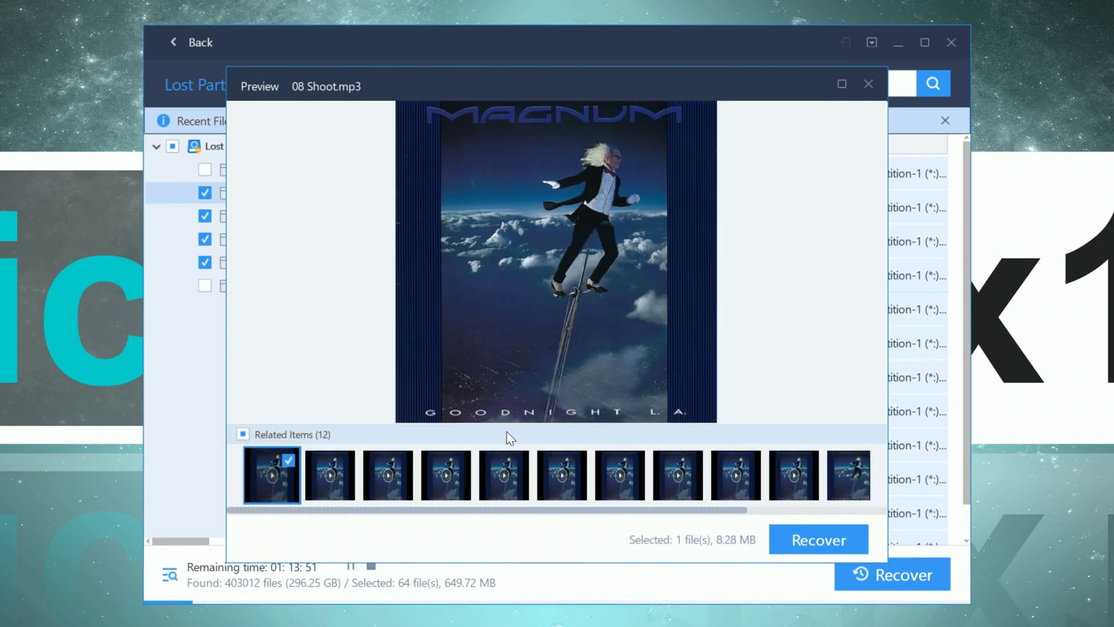
{"action": "mouse_move", "coordinate": [363, 403]}
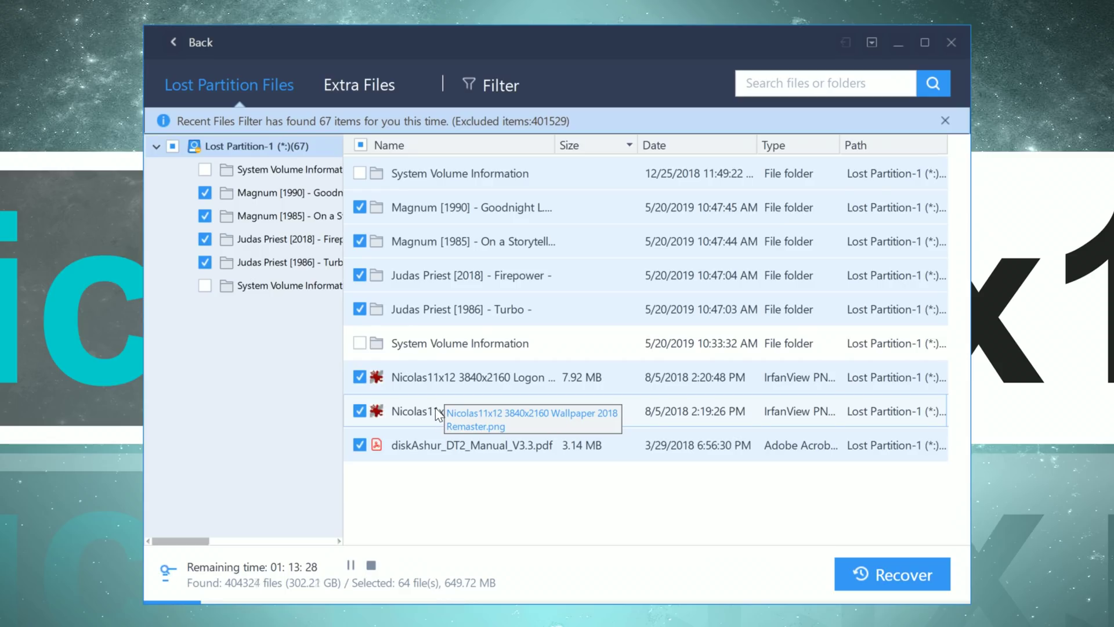
{"action": "double_click", "coordinate": [436, 409]}
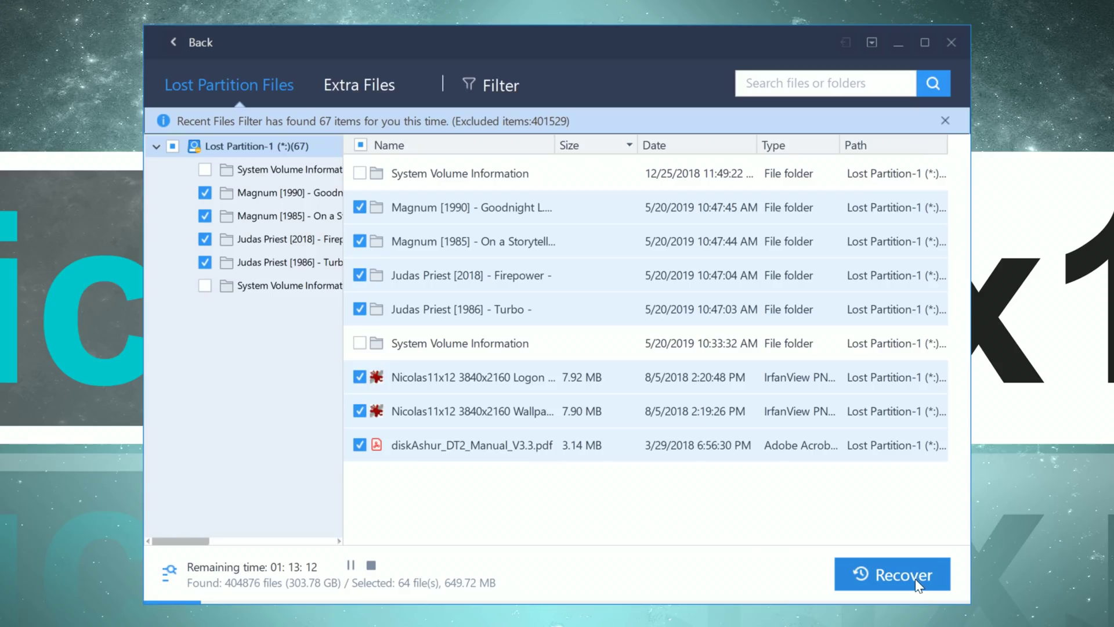
Step: Recover the 64 checked files despite the incomplete-scan warning into a new Recovered Files folder
{"action": "left_click", "coordinate": [899, 573]}
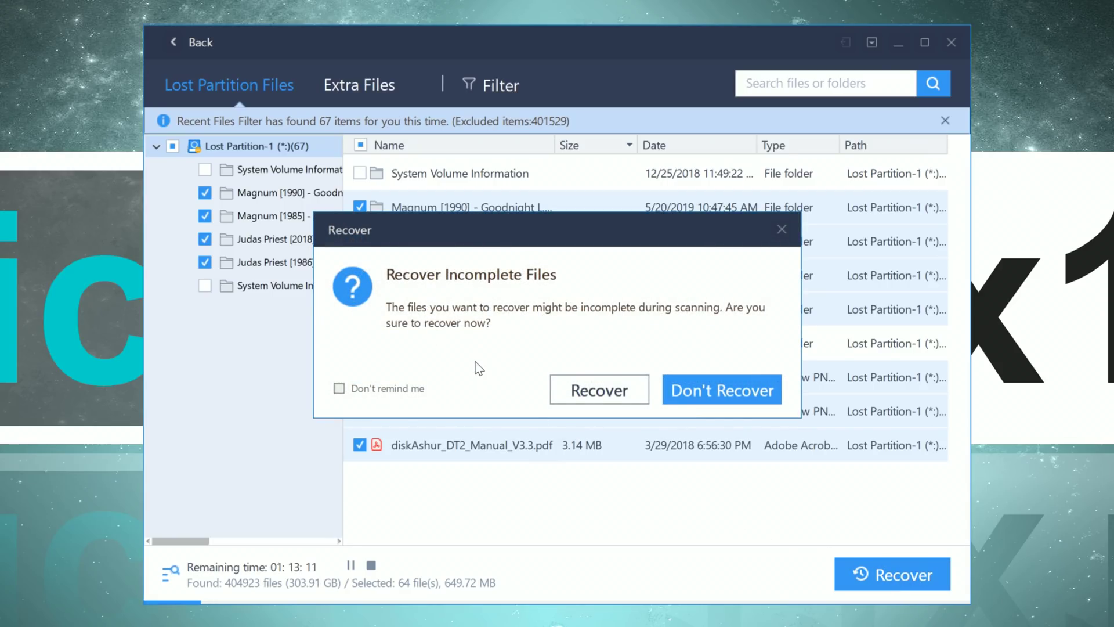
{"action": "left_click", "coordinate": [596, 391]}
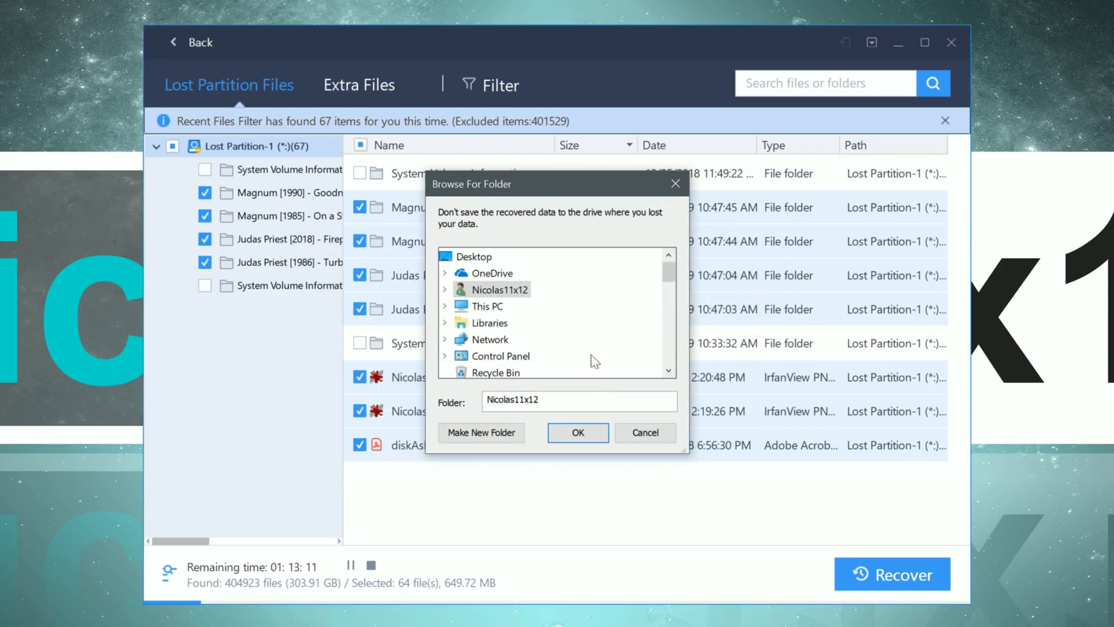
{"action": "left_click", "coordinate": [500, 312]}
{"action": "scroll", "coordinate": [580, 301], "scroll_direction": "down", "scroll_amount": 2}
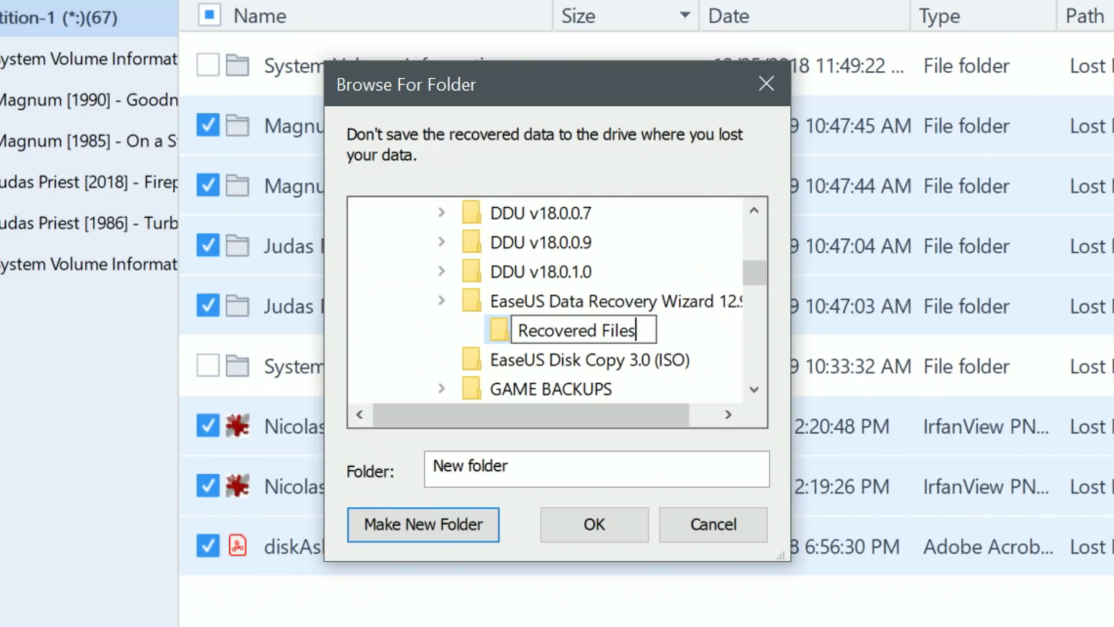
{"action": "key", "text": "Return"}
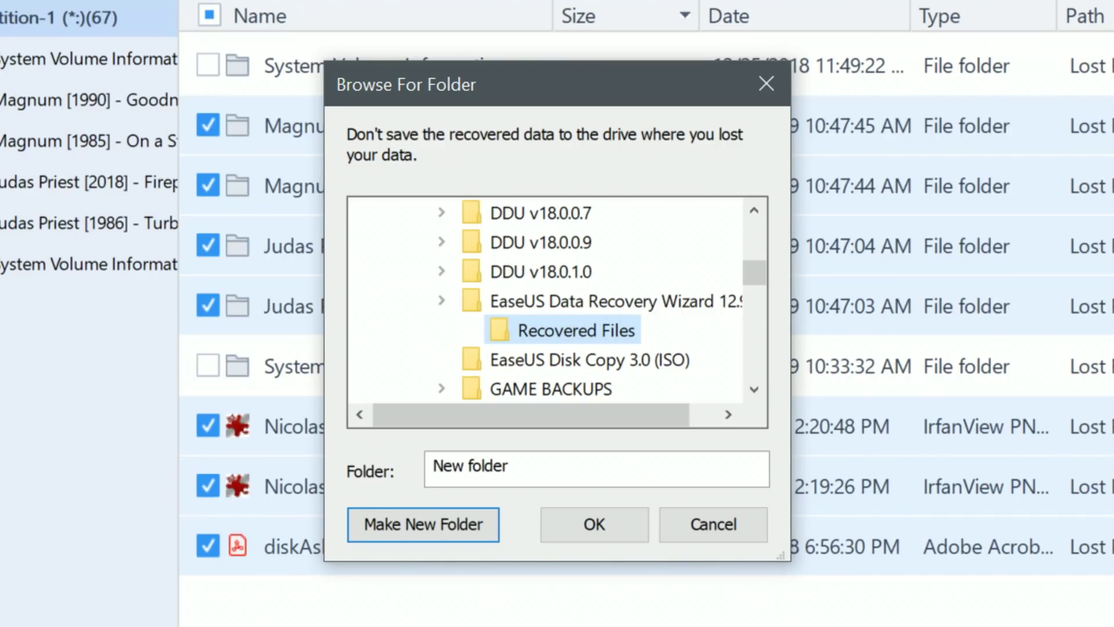
{"action": "left_click", "coordinate": [597, 522]}
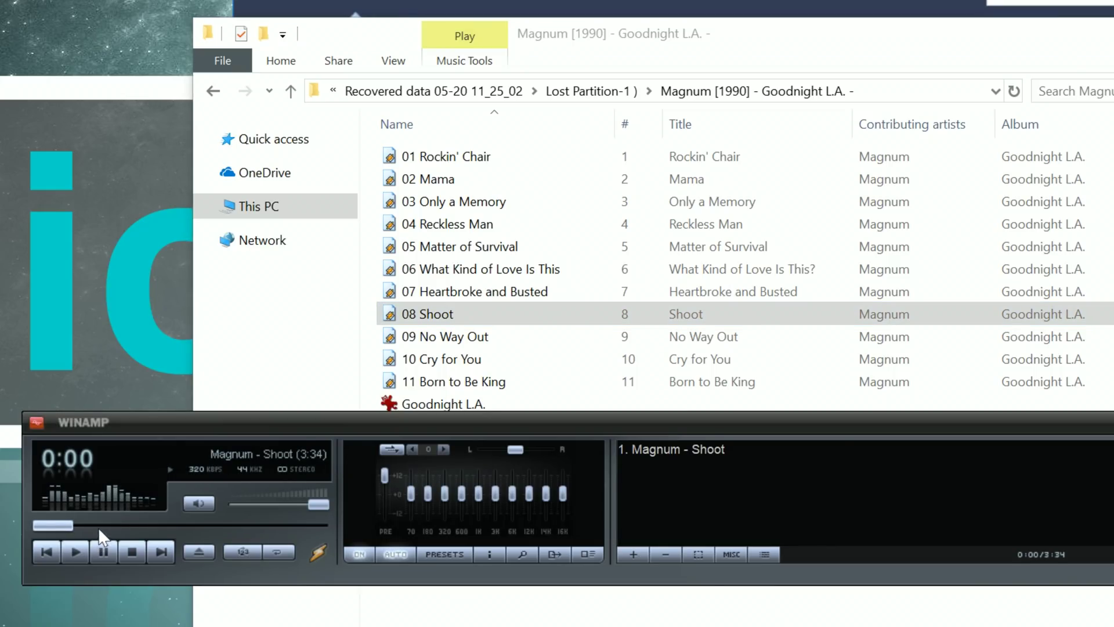
Step: Test playback of the recovered Magnum track, return to Lost Partition-1, and stop the scan
{"action": "left_click", "coordinate": [99, 526]}
{"action": "left_click", "coordinate": [214, 92]}
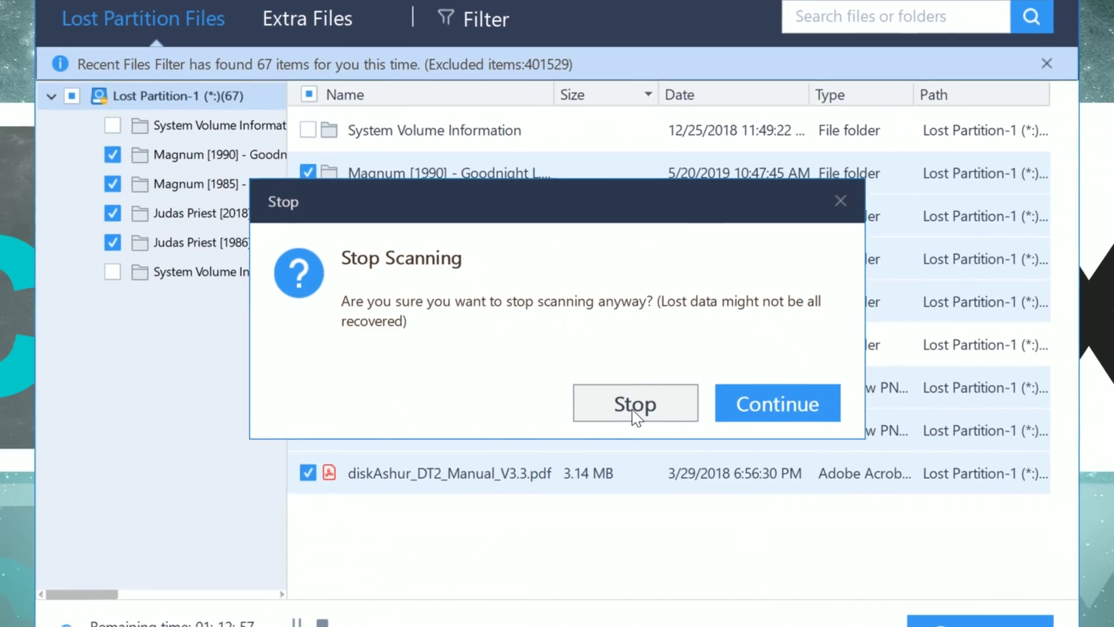
{"action": "left_click", "coordinate": [635, 406]}
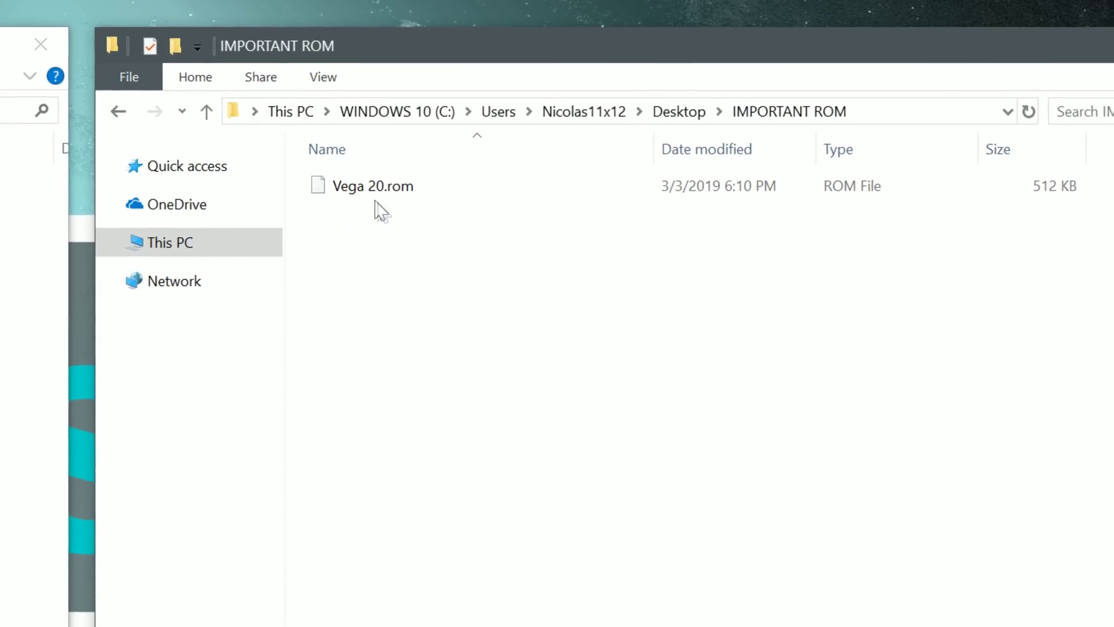
Step: Delete Vega 20.rom from the IMPORTANT ROM folder, then permanently delete it from the Recycle Bin
{"action": "left_click", "coordinate": [377, 197]}
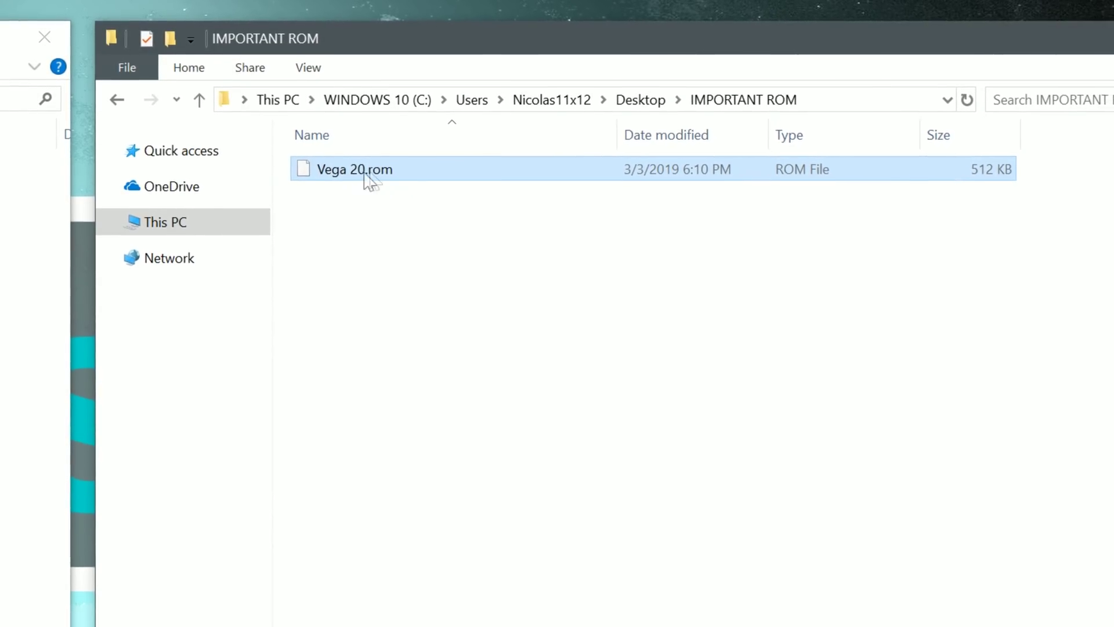
{"action": "right_click", "coordinate": [416, 168]}
{"action": "left_click", "coordinate": [459, 603]}
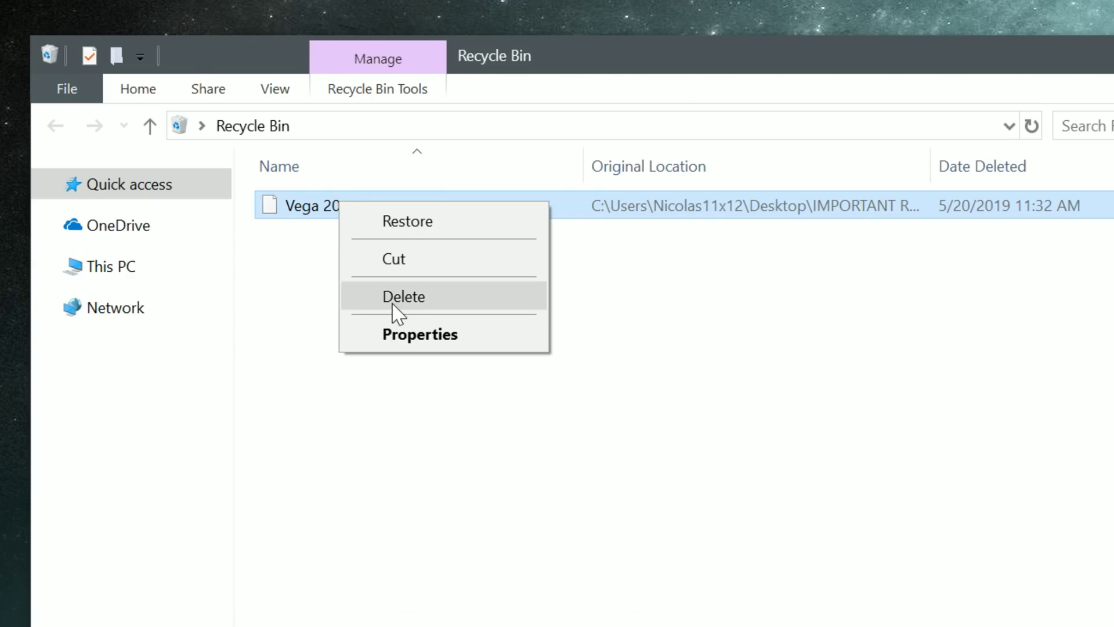
{"action": "left_click", "coordinate": [400, 297]}
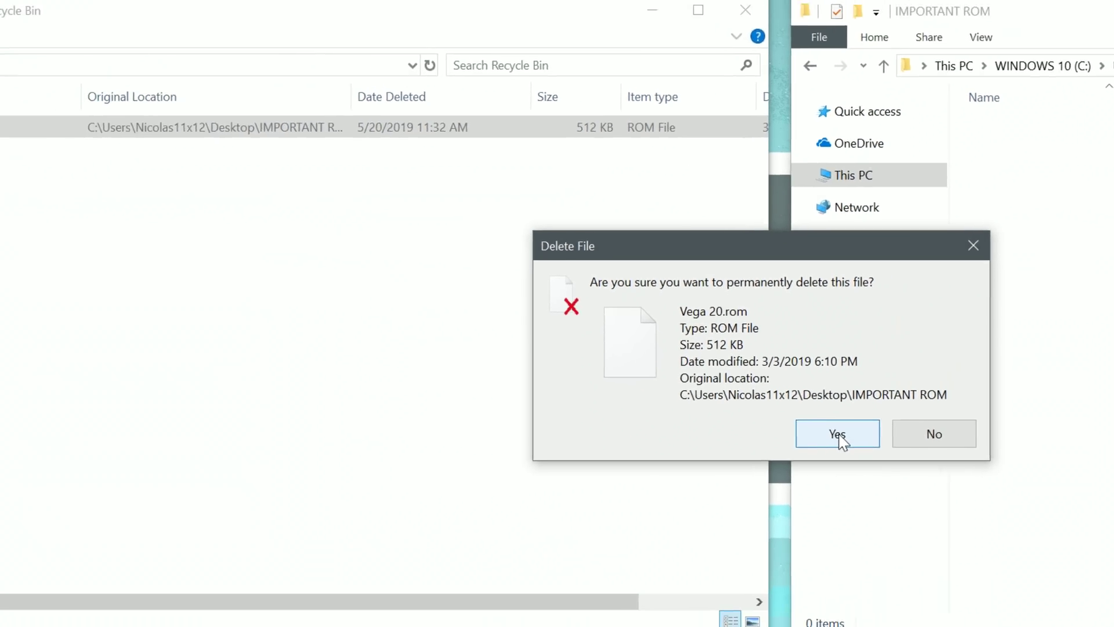
{"action": "left_click", "coordinate": [668, 481]}
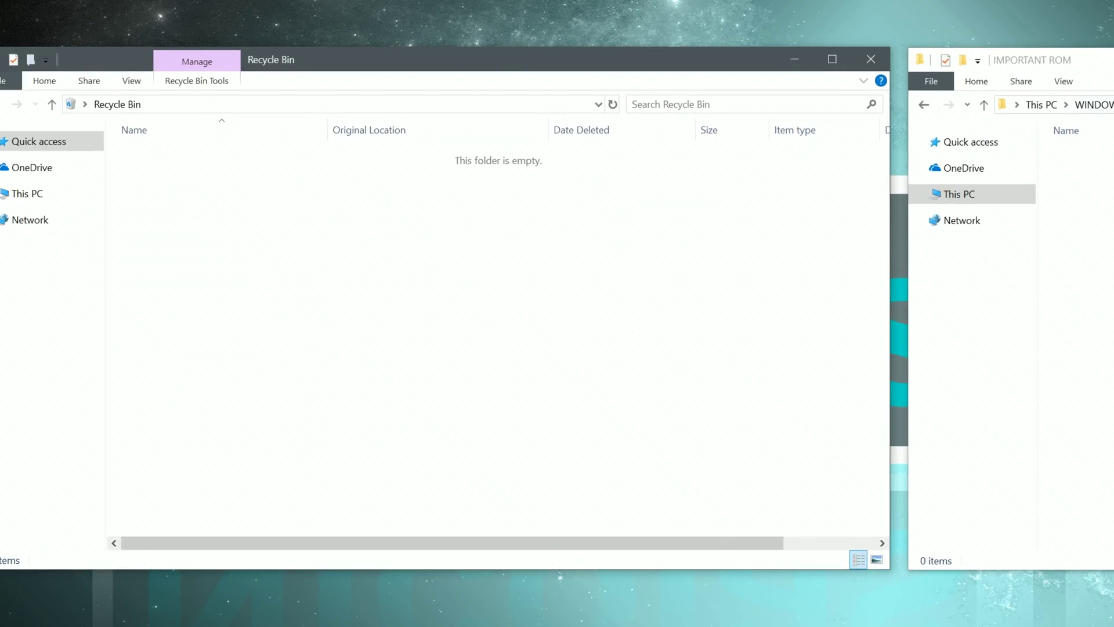
Step: Confirm the Recycle Bin is empty, then scan drive C and browse results to Users > Desktop
{"action": "right_click", "coordinate": [231, 167]}
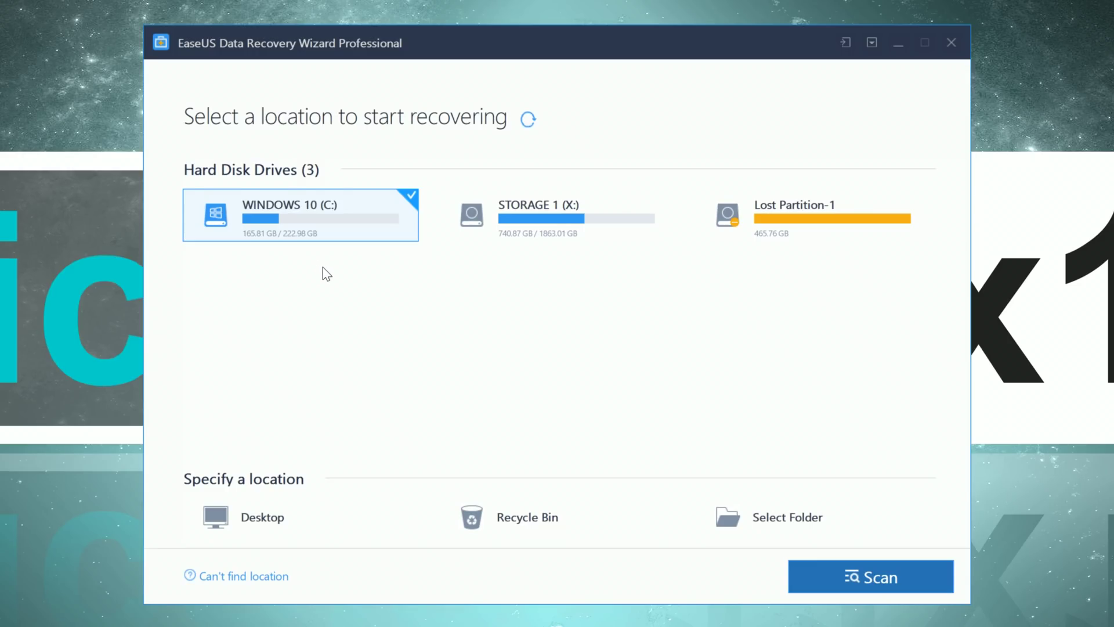
{"action": "left_click", "coordinate": [881, 578]}
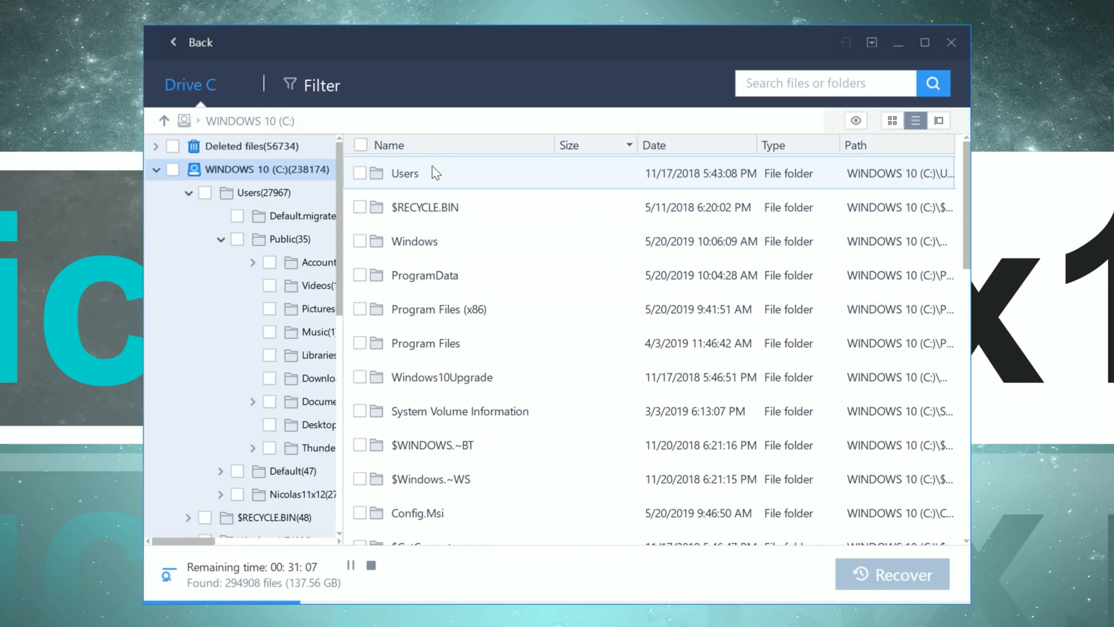
{"action": "double_click", "coordinate": [433, 172]}
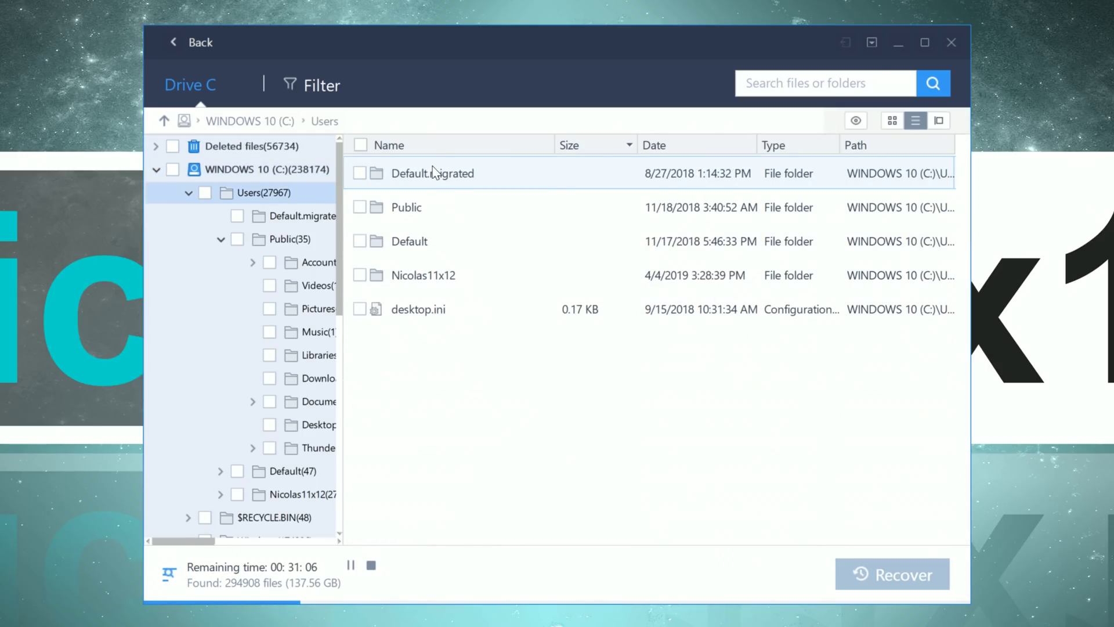
{"action": "double_click", "coordinate": [423, 278]}
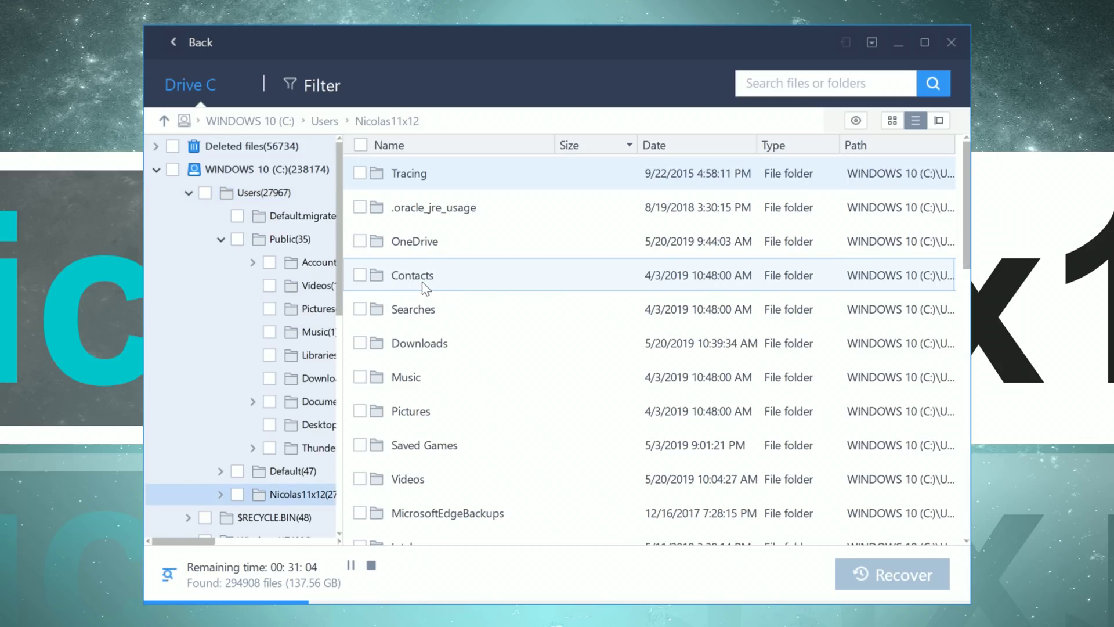
{"action": "scroll", "coordinate": [484, 276], "scroll_direction": "down", "scroll_amount": 3}
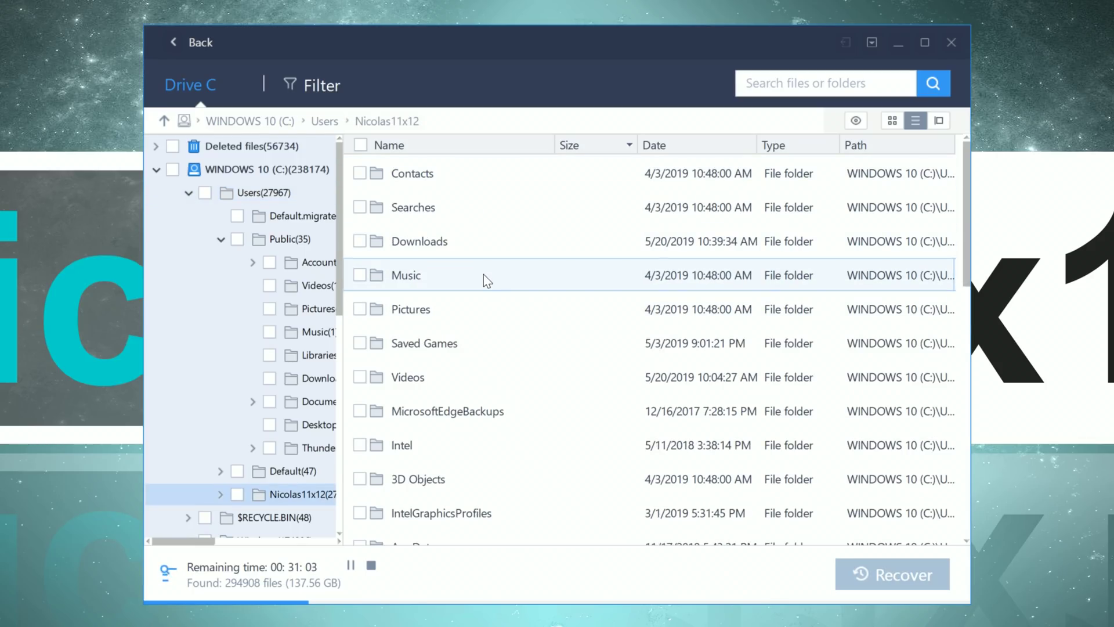
{"action": "double_click", "coordinate": [436, 377]}
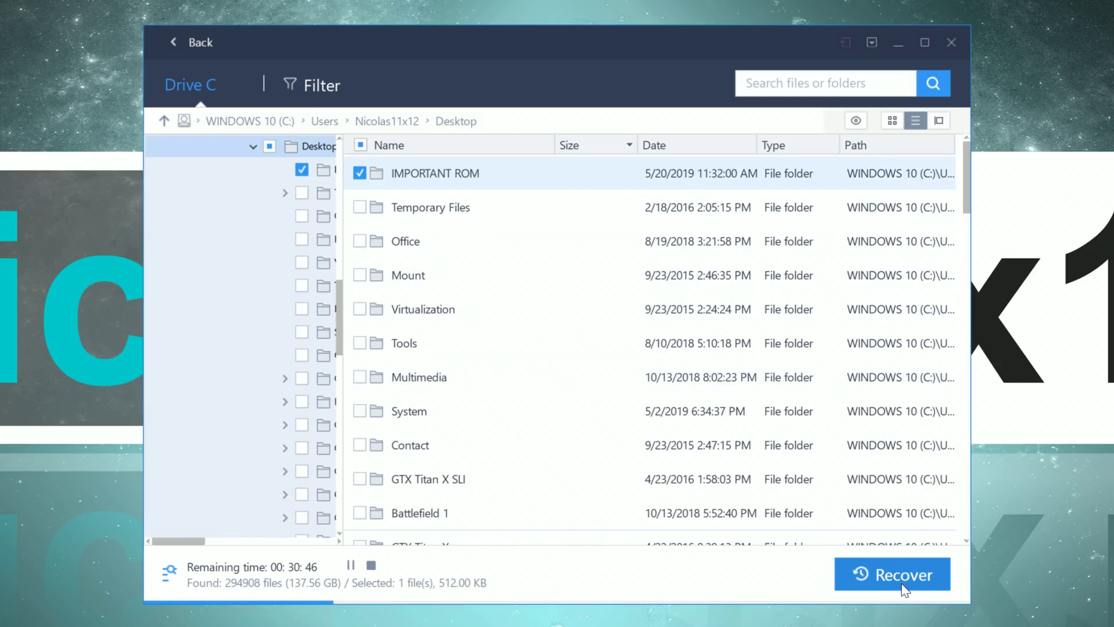
Step: Recover the checked IMPORTANT ROM folder into Recovered Files despite the incomplete-scan warning
{"action": "left_click", "coordinate": [903, 587]}
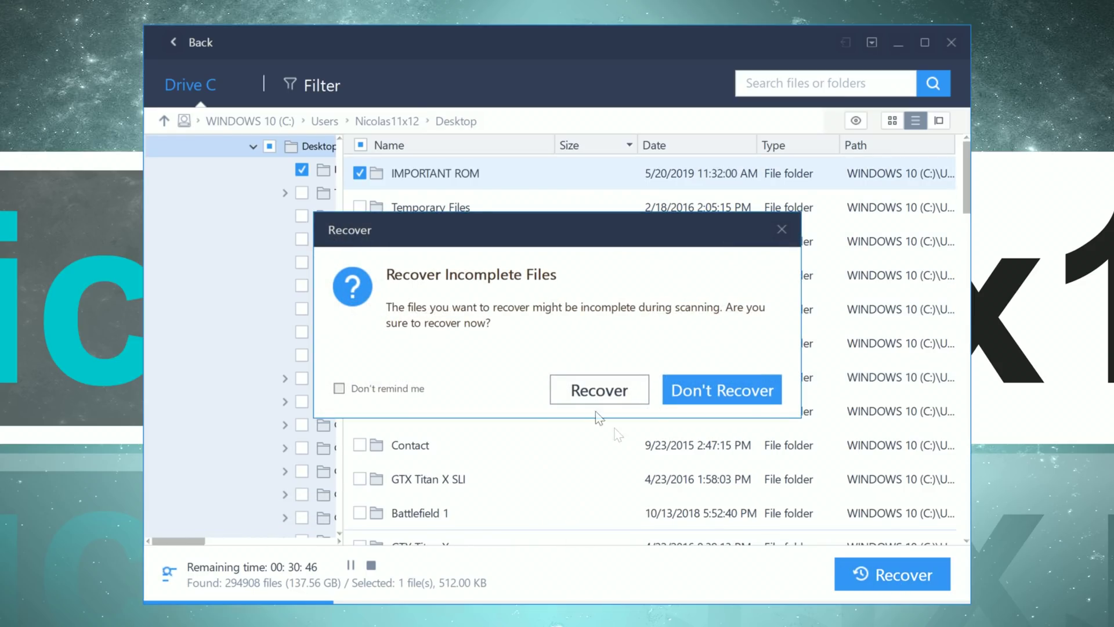
{"action": "left_click", "coordinate": [600, 390]}
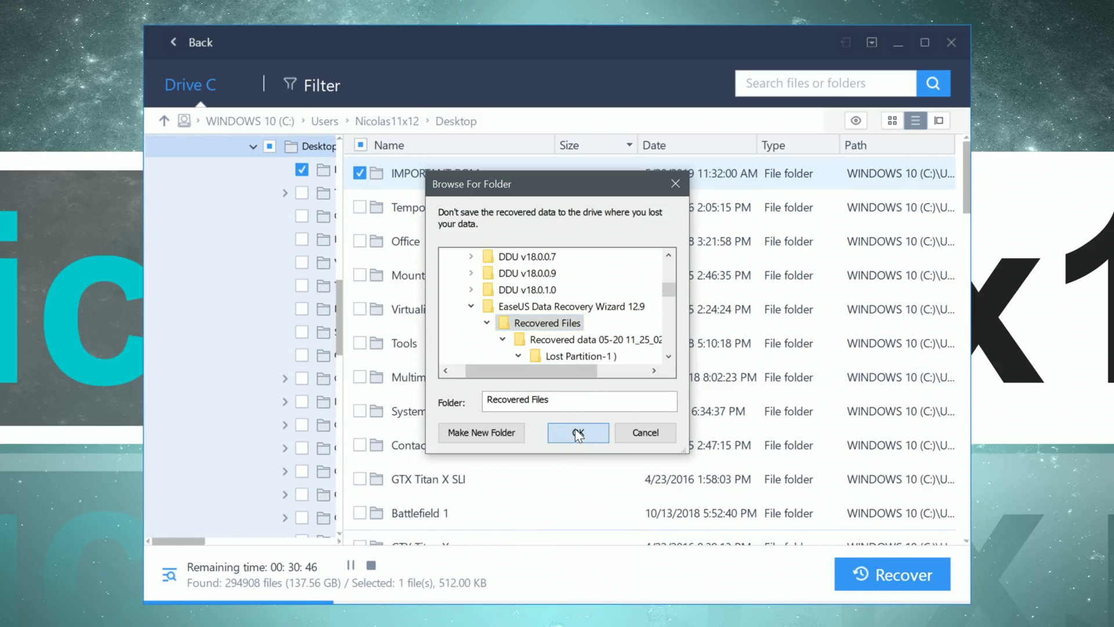
{"action": "left_click", "coordinate": [579, 434]}
Step: Browse the recovered WINDOWS 10 (C) > Users > Desktop > IMPORTANT ROM folders to find Vega 20.rom
{"action": "double_click", "coordinate": [419, 236]}
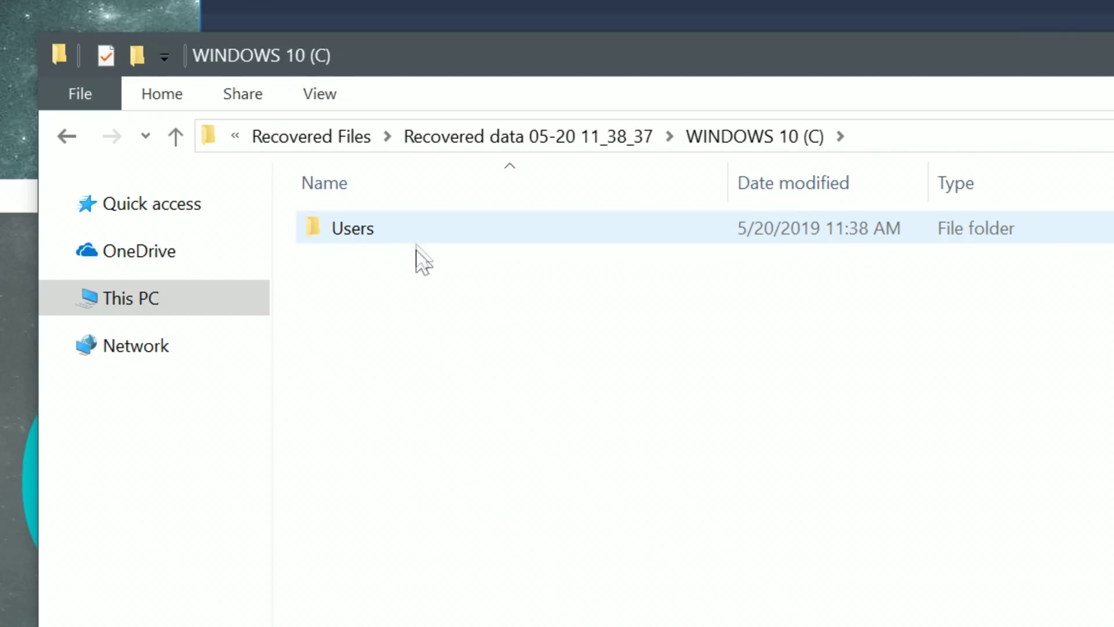
{"action": "double_click", "coordinate": [386, 229]}
{"action": "double_click", "coordinate": [400, 227]}
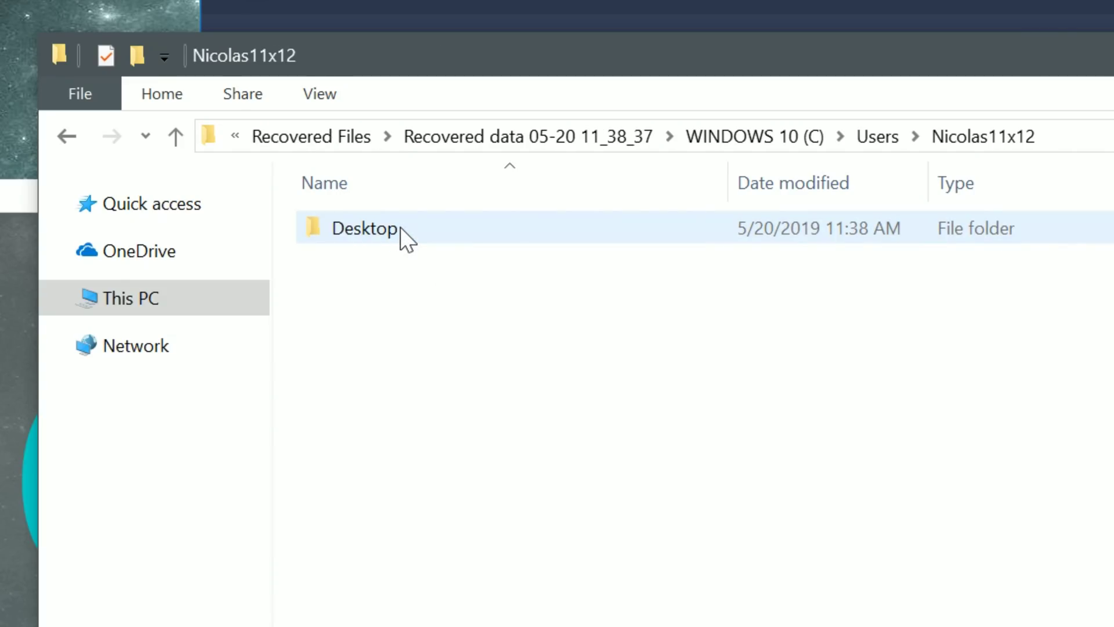
{"action": "double_click", "coordinate": [400, 228]}
{"action": "double_click", "coordinate": [409, 235]}
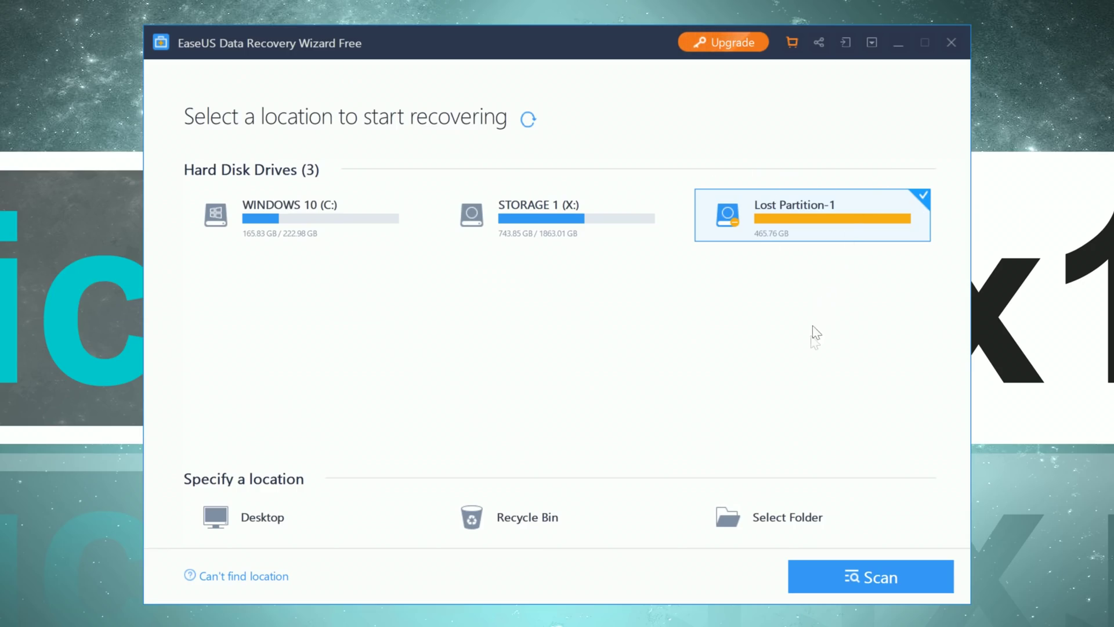
Step: Start a scan of Lost Partition-1 from the start screen
{"action": "left_click", "coordinate": [868, 577]}
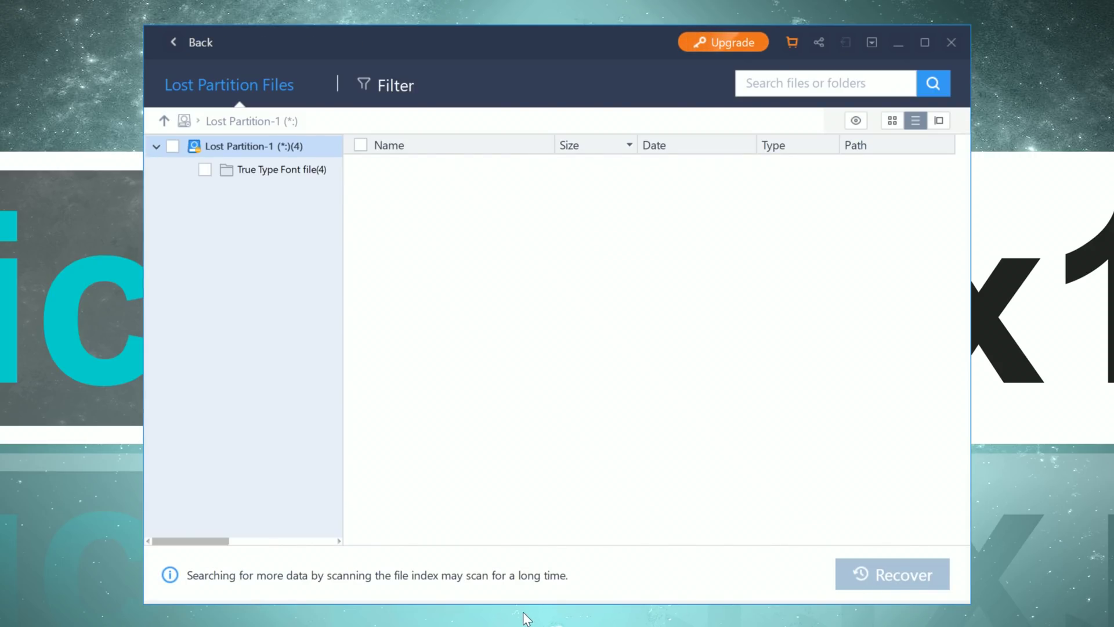